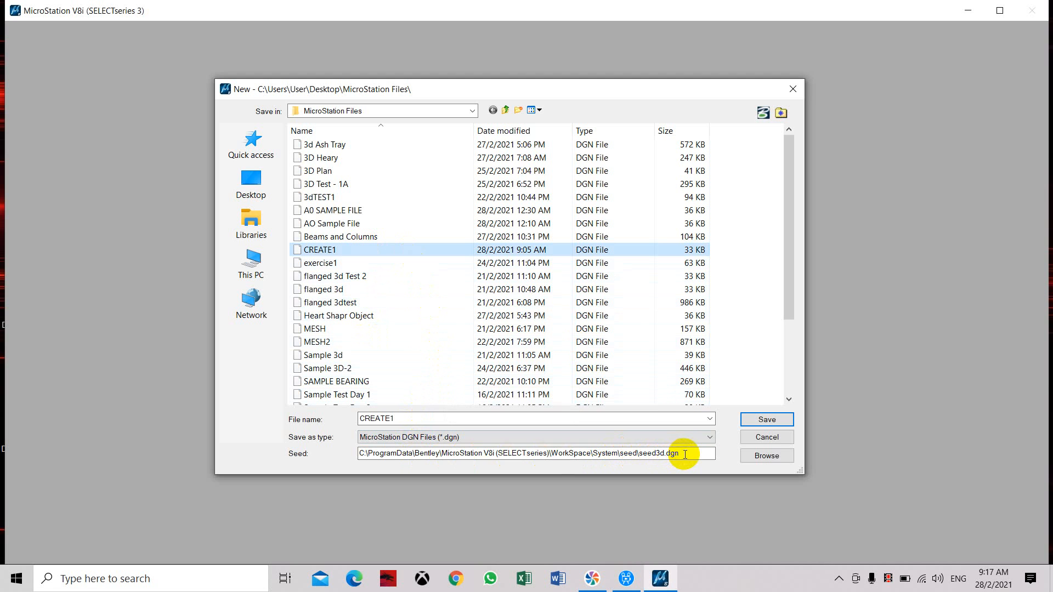
Create the drawing CREATE1 from the seed2d seed file, replacing the existing file, and open it.
left_click(762, 461)
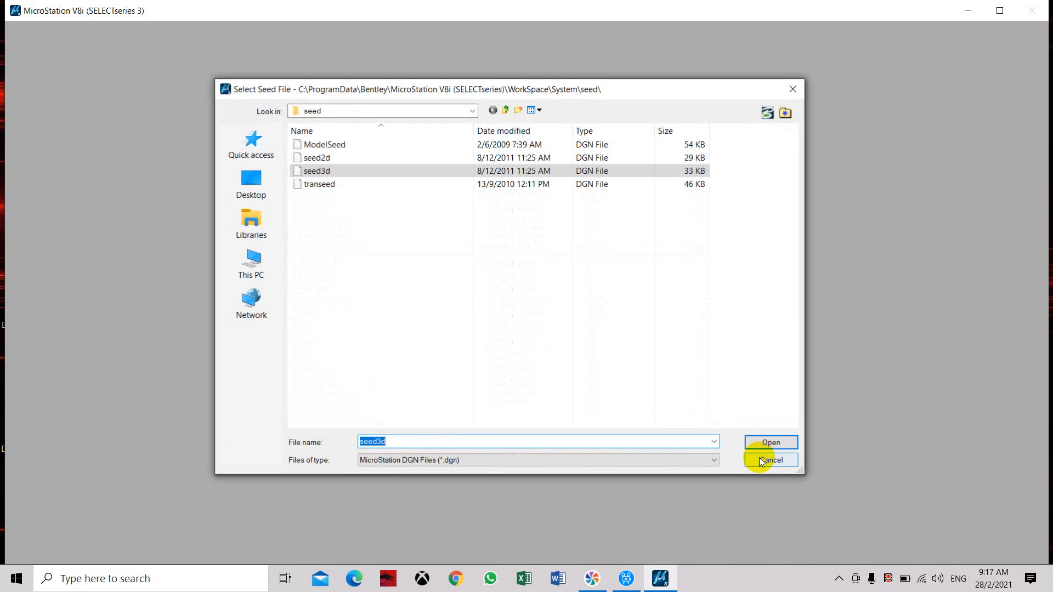
left_click(330, 159)
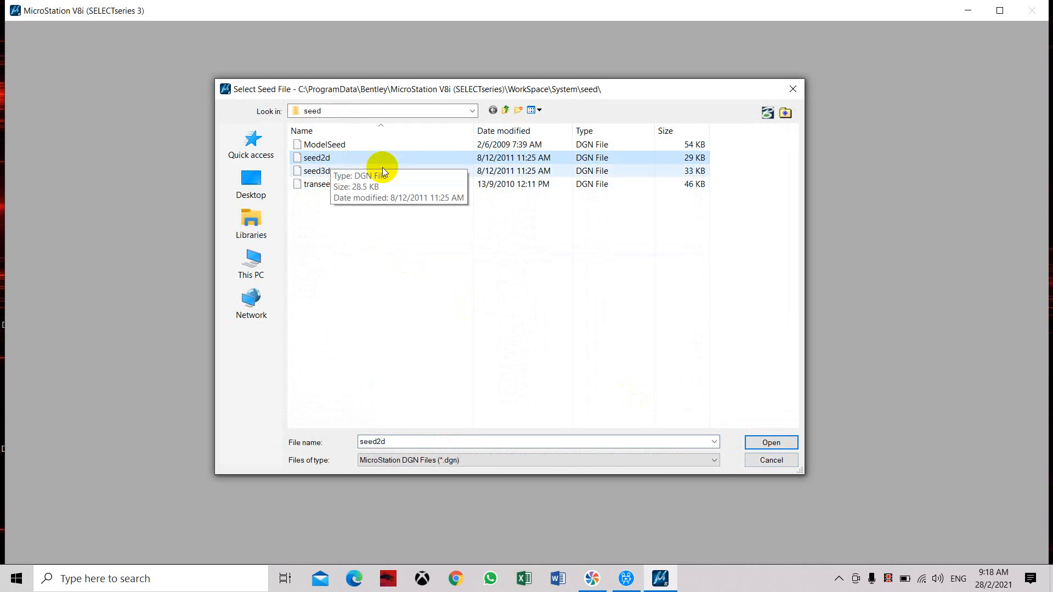
left_click(770, 444)
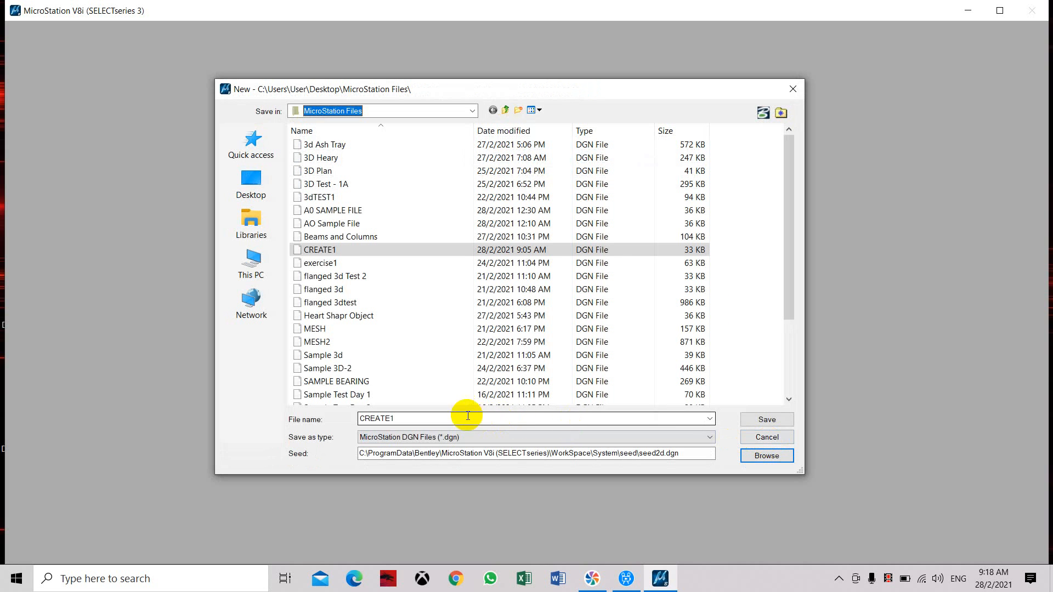
left_click(778, 424)
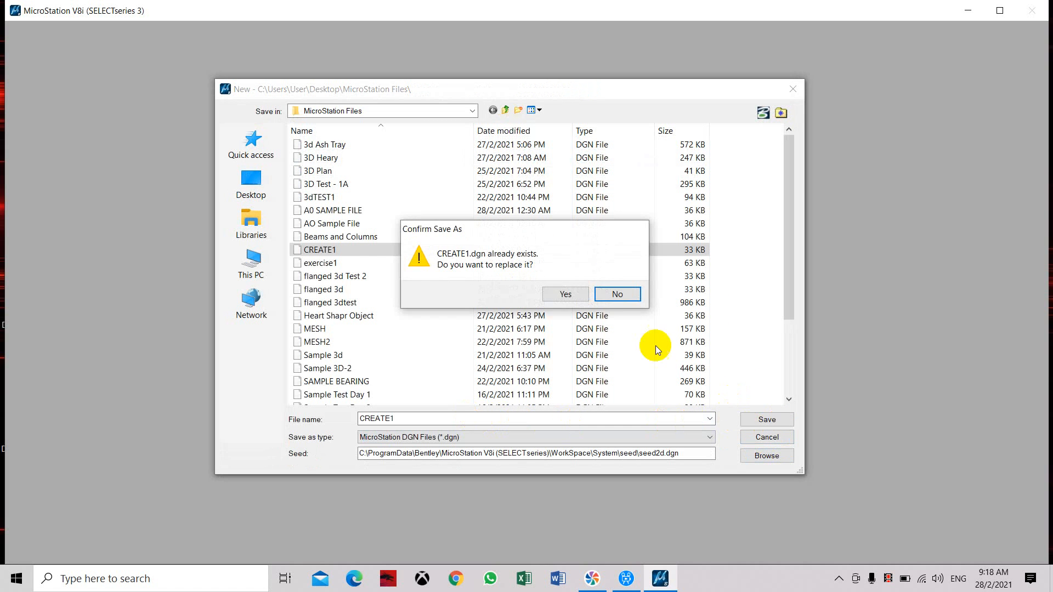
left_click(571, 297)
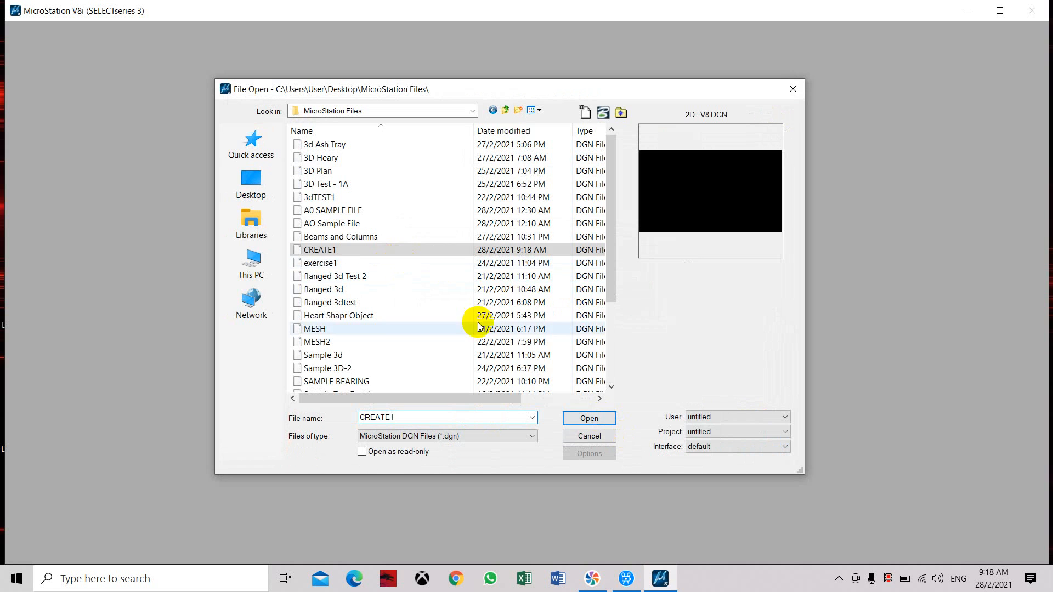
left_click(590, 419)
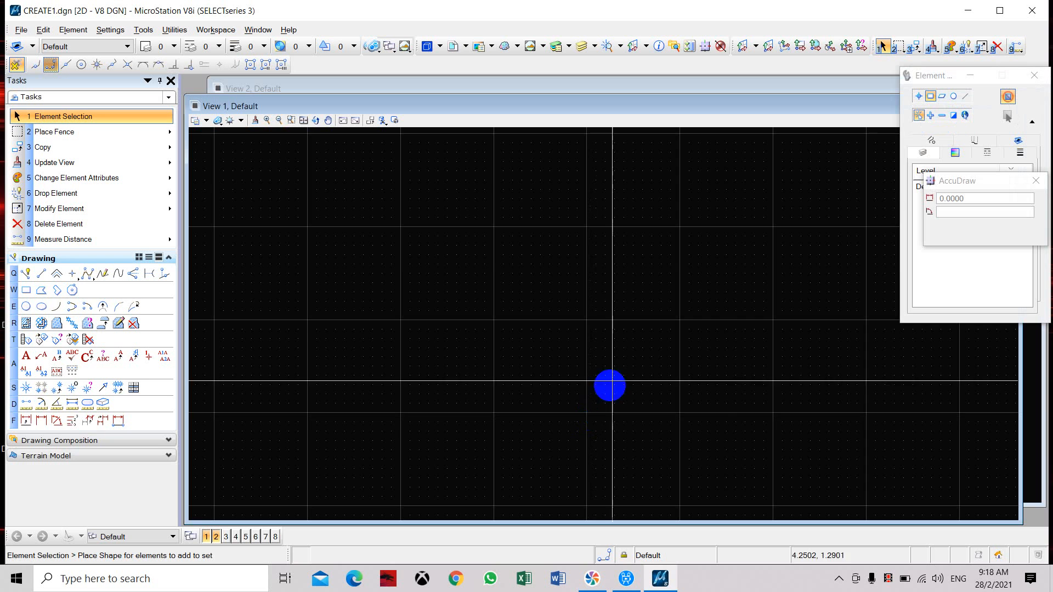
Maximize View 1, close the floating Element Selection settings and move the AccuDraw window up out of the way.
left_click(1038, 76)
left_click(1038, 77)
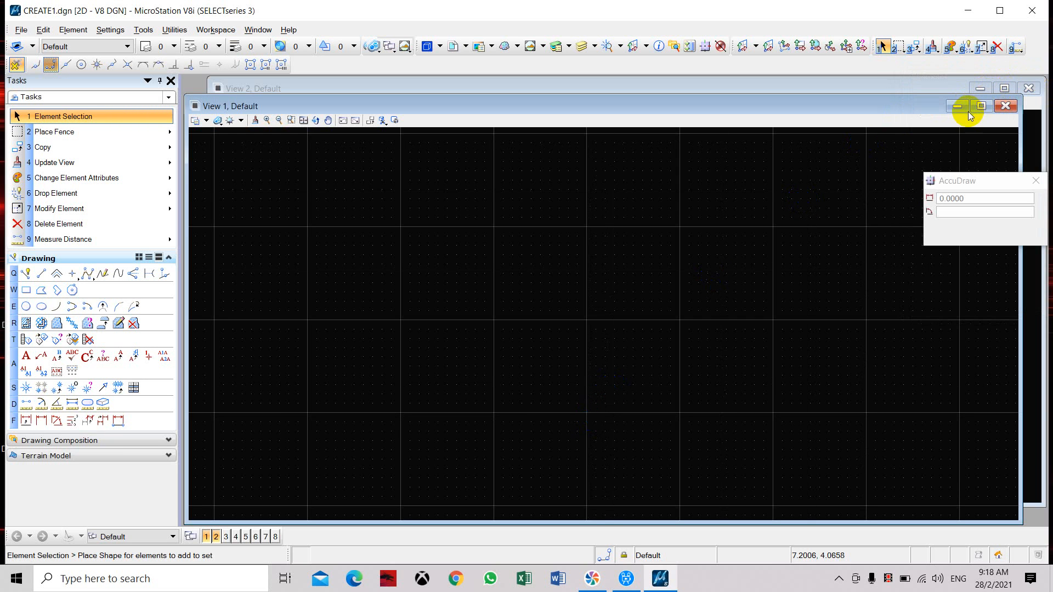
left_click(982, 107)
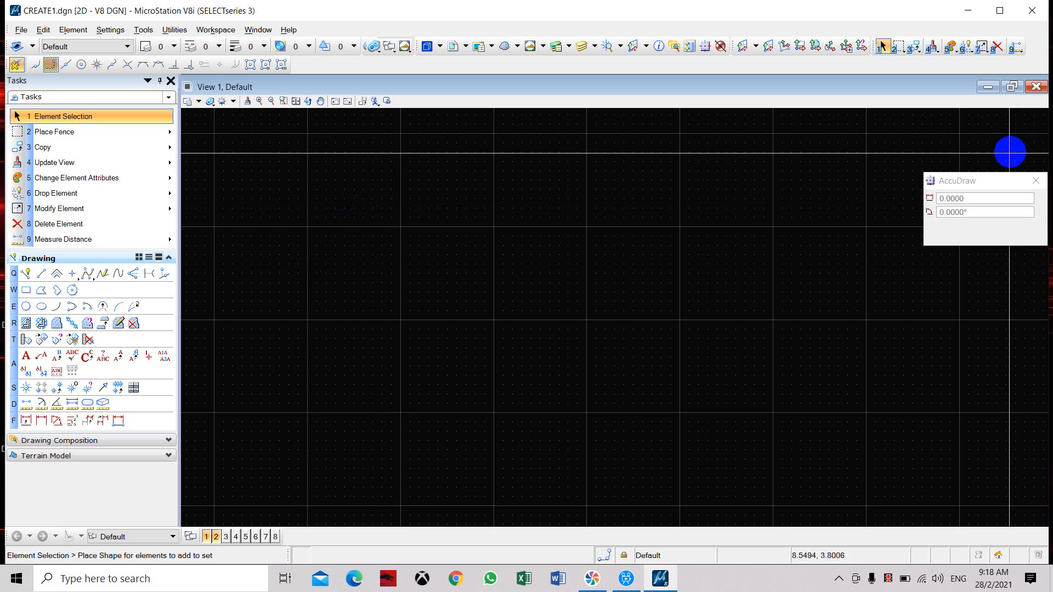
left_click_drag(990, 181, 995, 122)
left_click(595, 141)
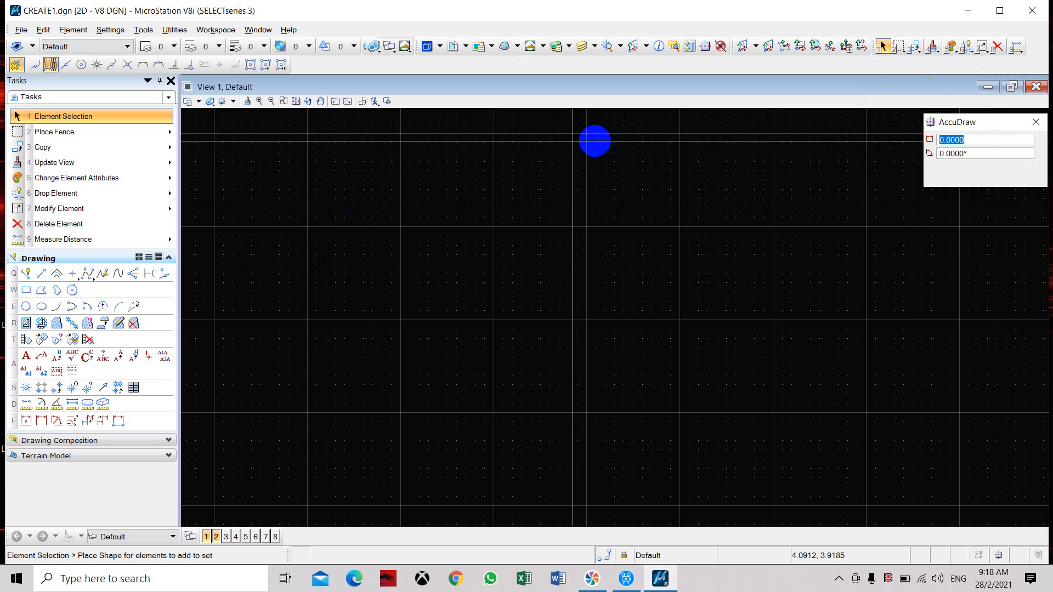
Set the design file's master working unit to Millimeters.
left_click(96, 30)
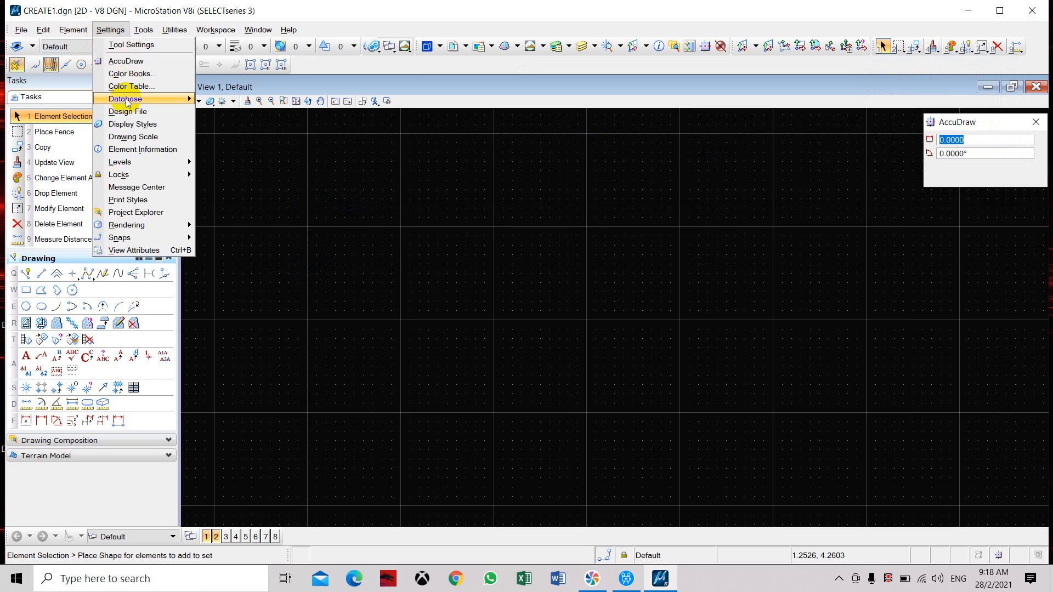
left_click(127, 112)
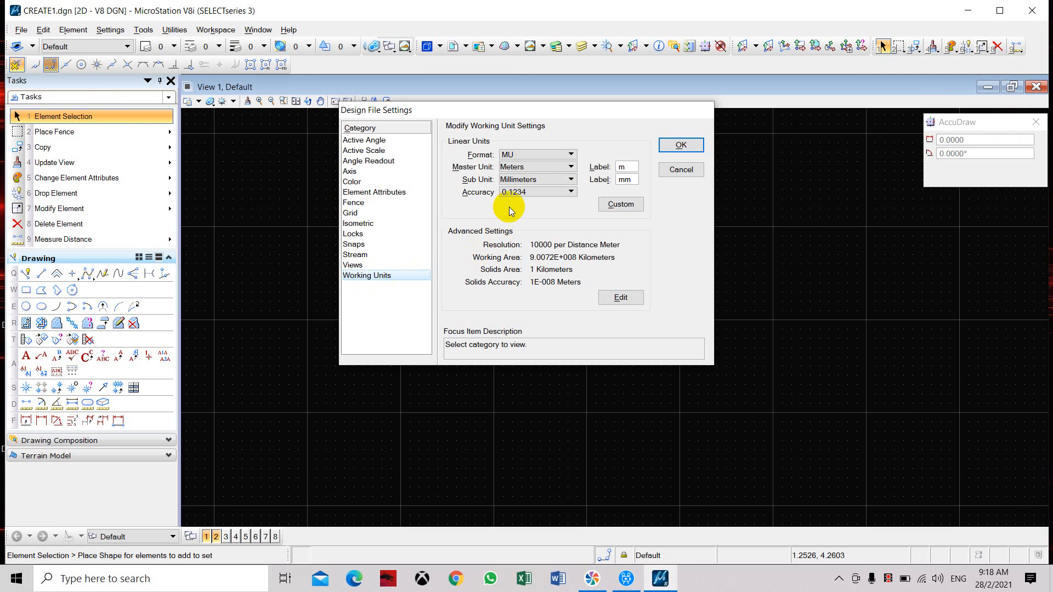
left_click(534, 173)
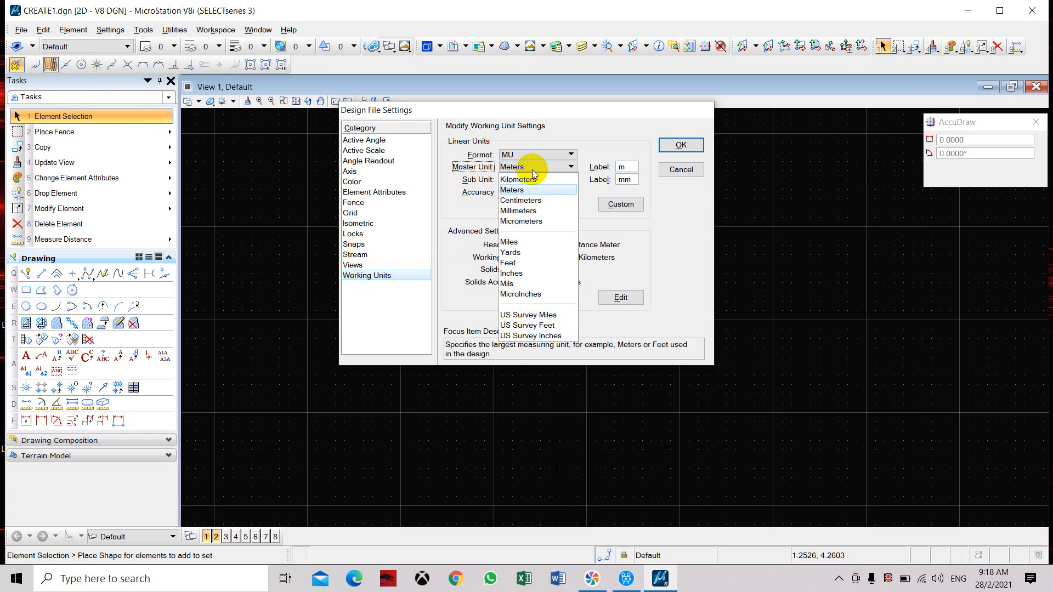
left_click(536, 210)
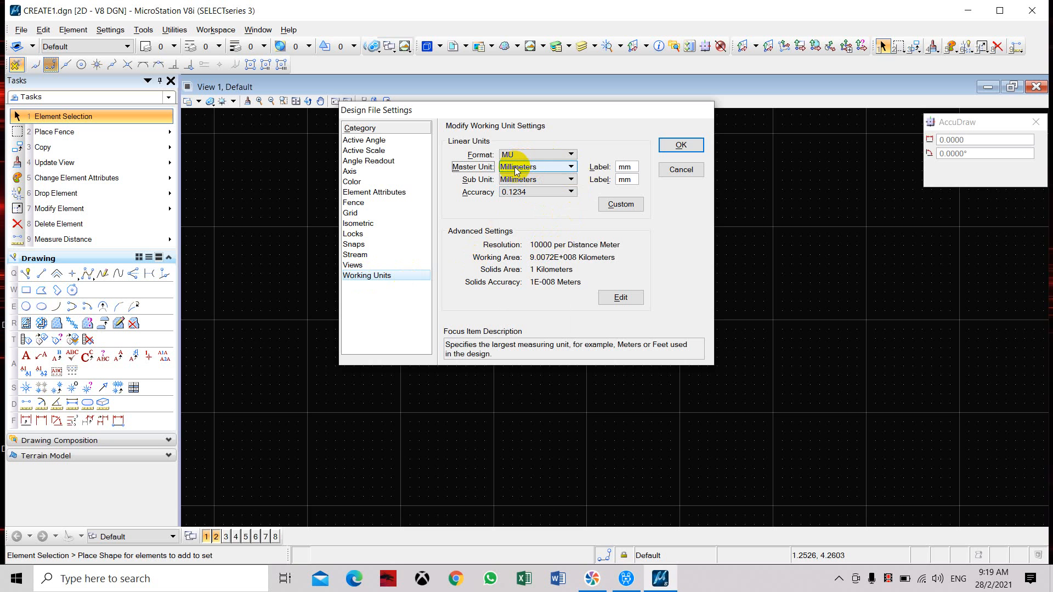
left_click(409, 408)
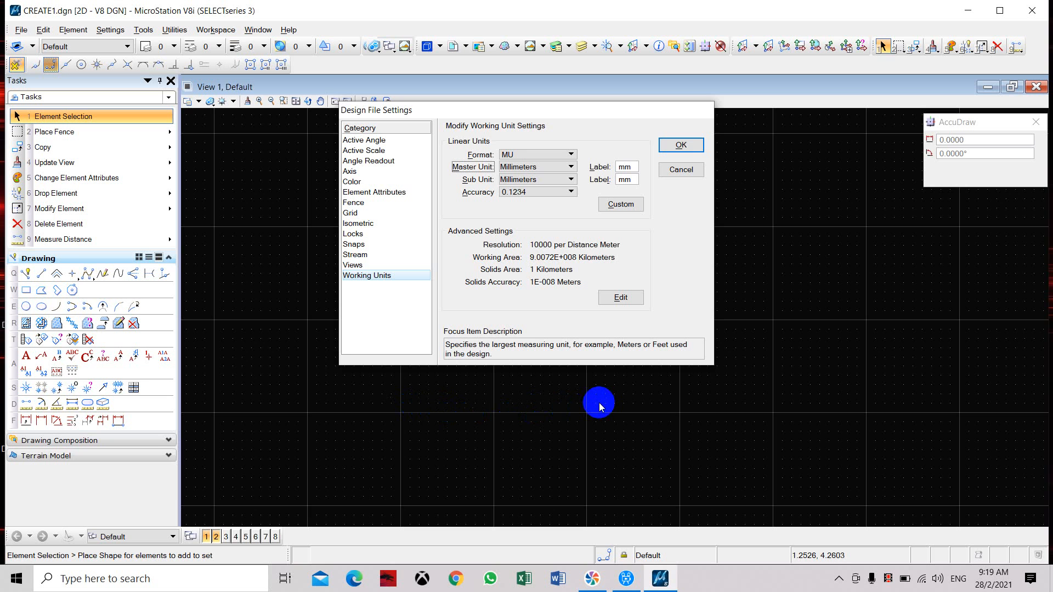
left_click(680, 148)
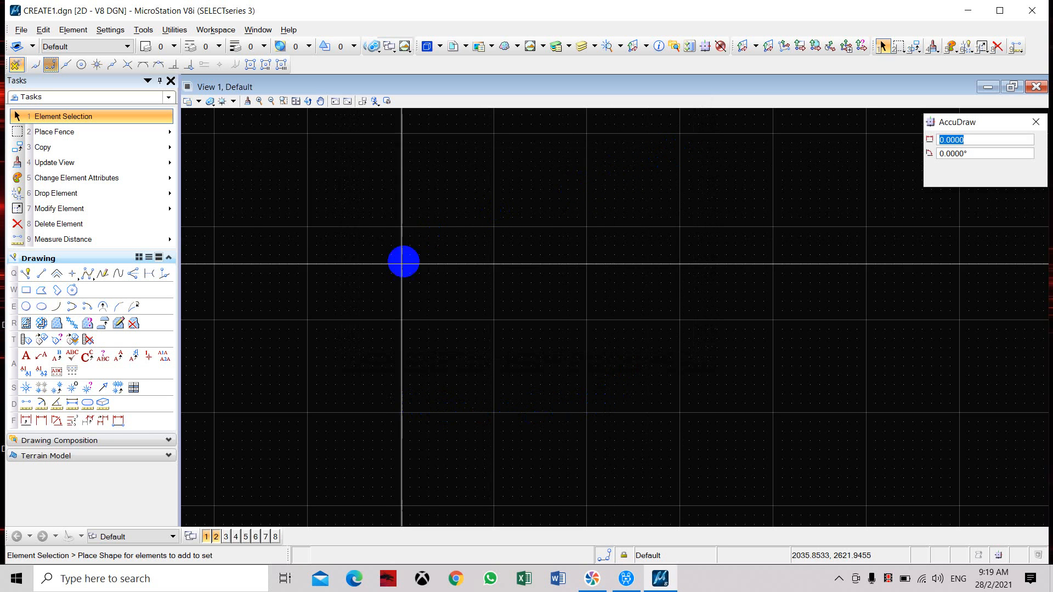
Draw a horizontal line 1000 mm long in the upper part of View 1 as the base of a square.
left_click(43, 274)
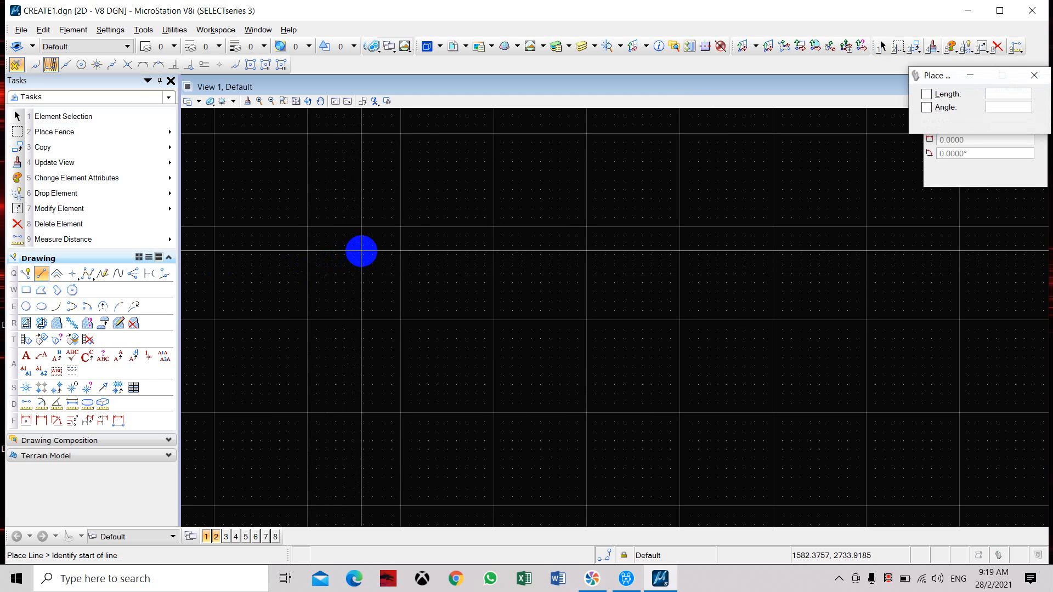
left_click(361, 252)
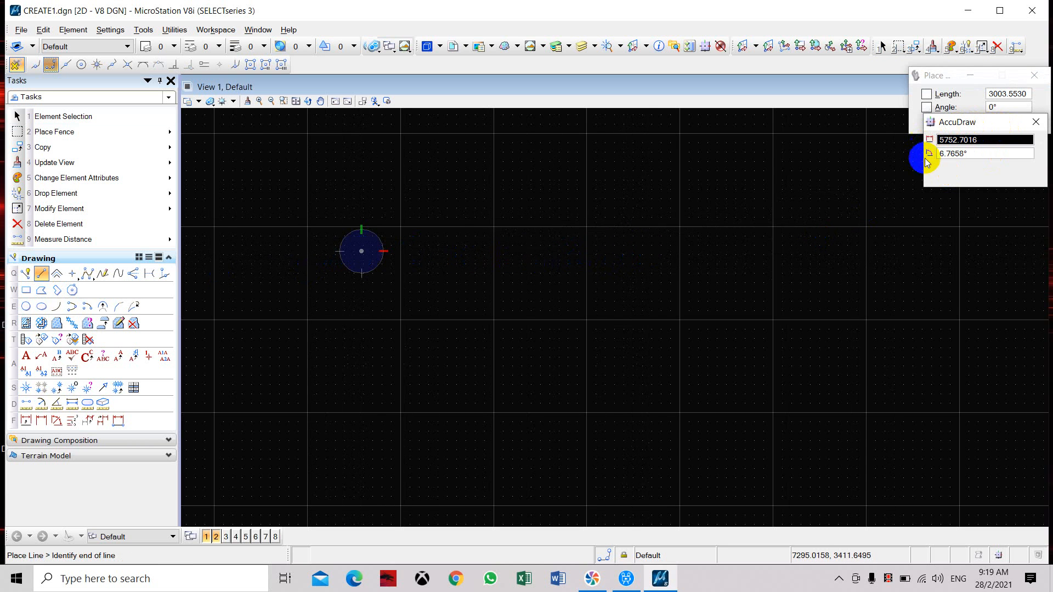
left_click(990, 141)
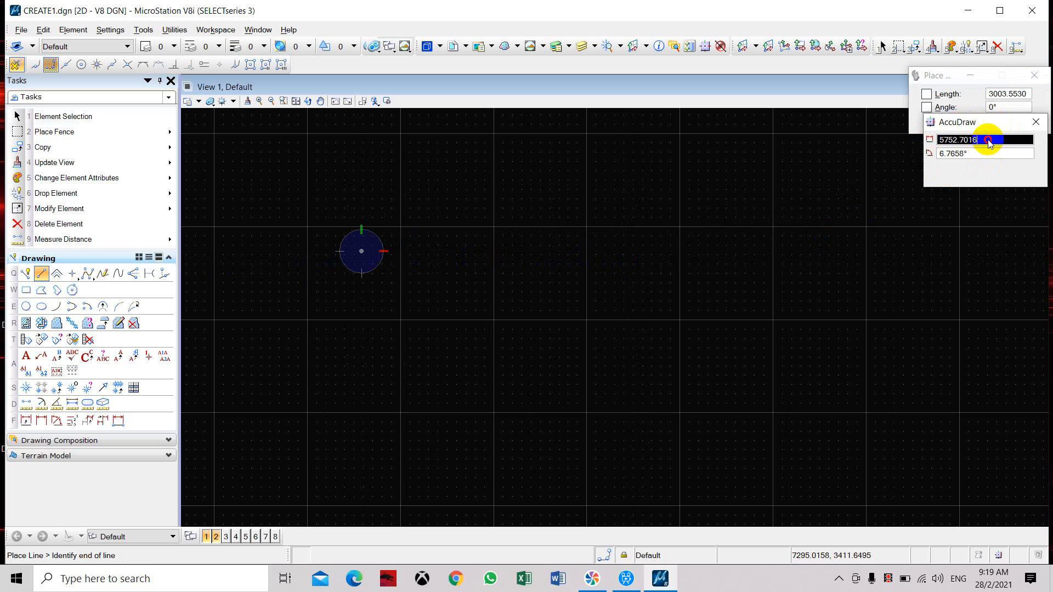
left_click_drag(990, 144, 930, 142)
type("1000")
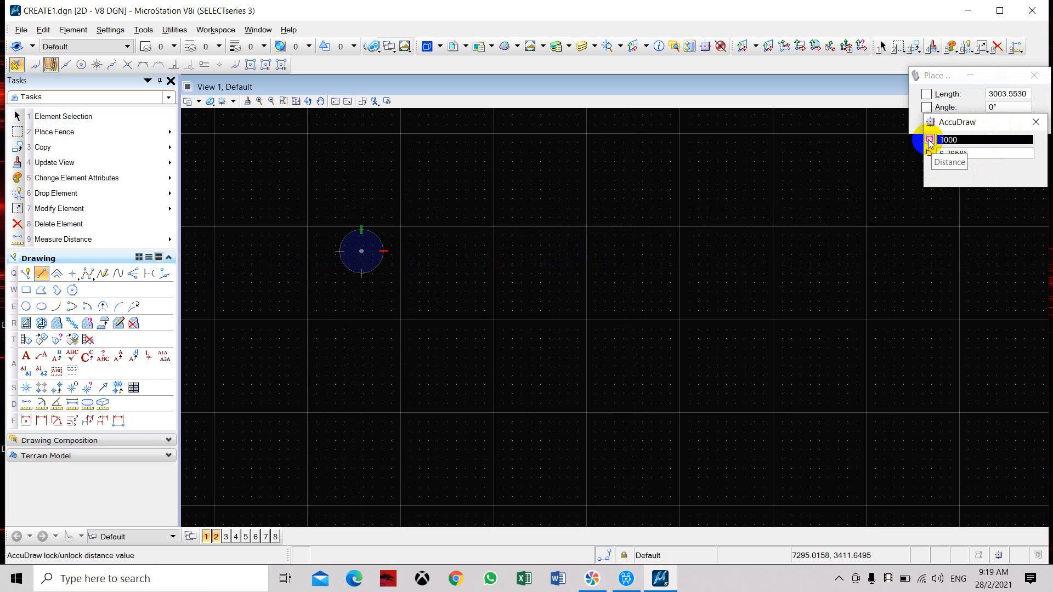
left_click(930, 144)
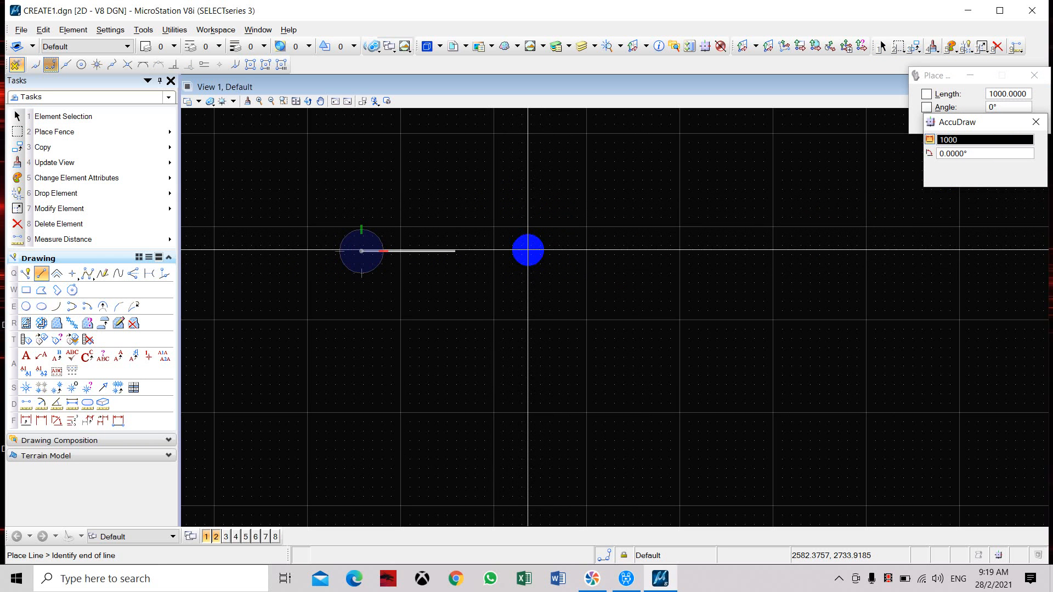
left_click(528, 250)
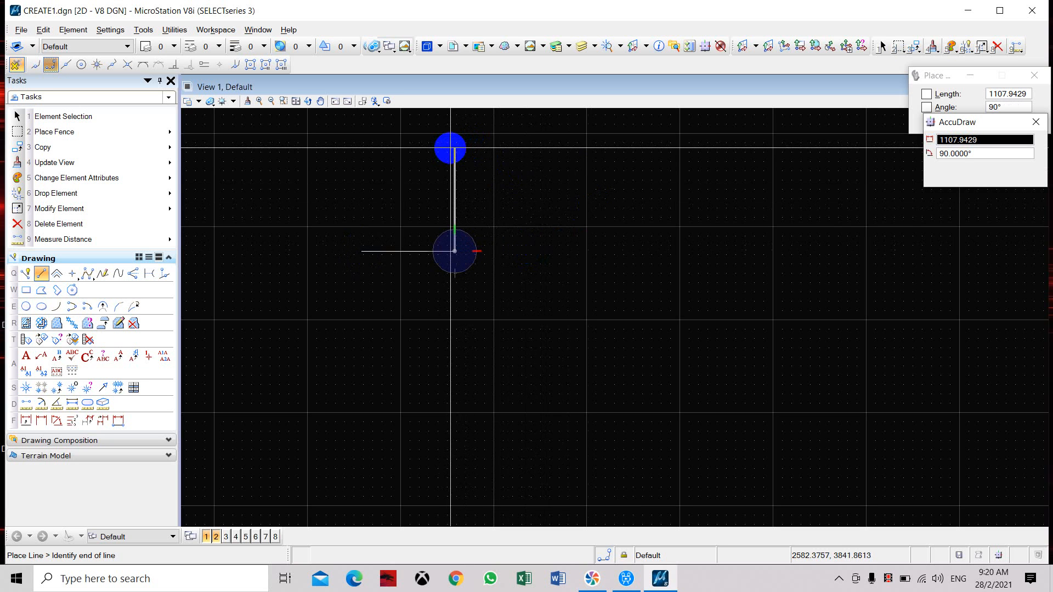
Complete the 1000 mm square with lines up from the base's right end, back across and down to the start point.
type("1")
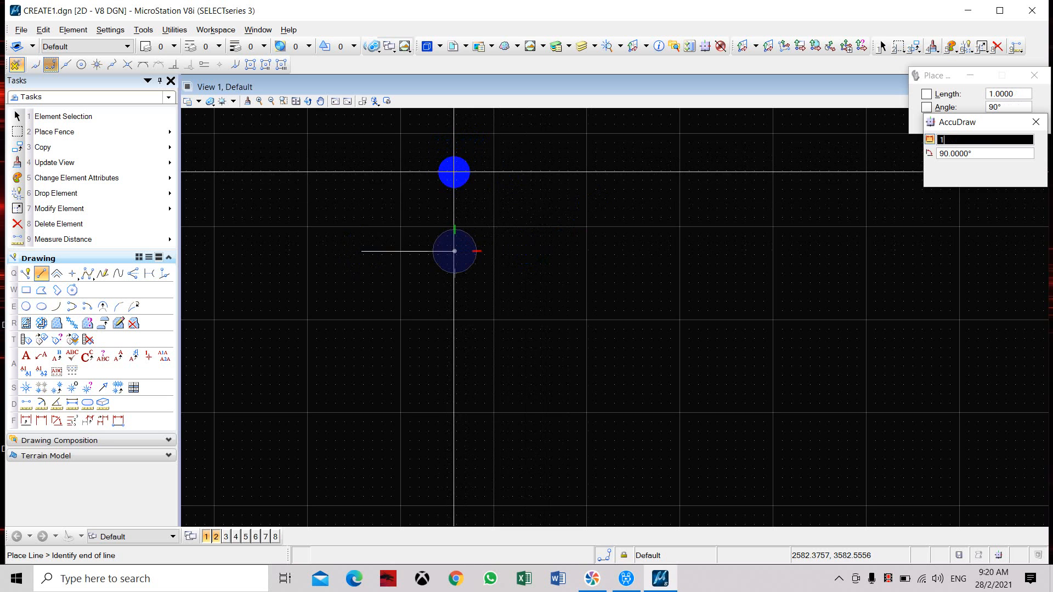
type("000")
left_click(454, 171)
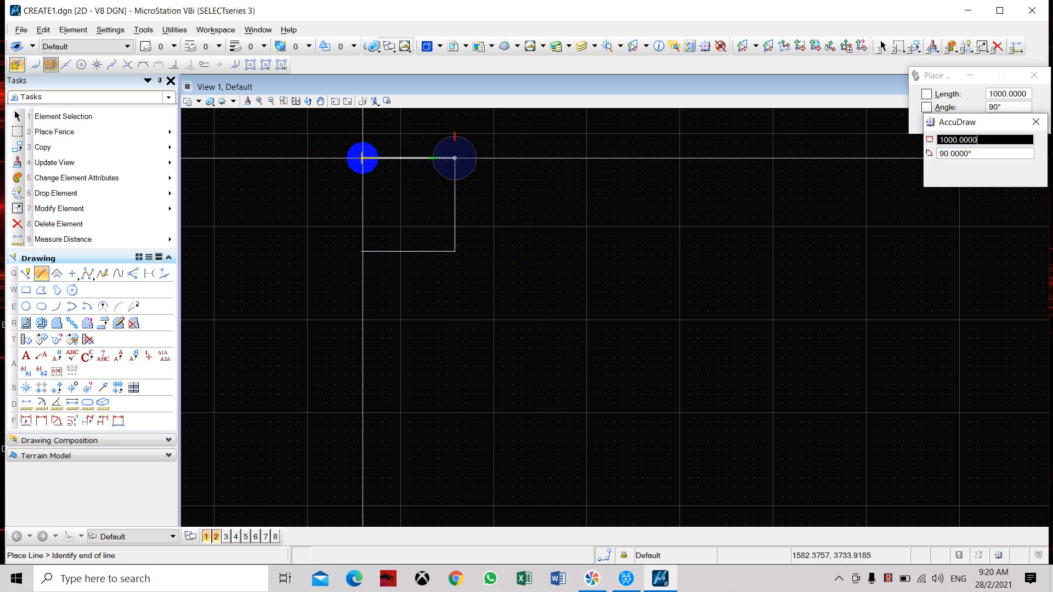
left_click(362, 158)
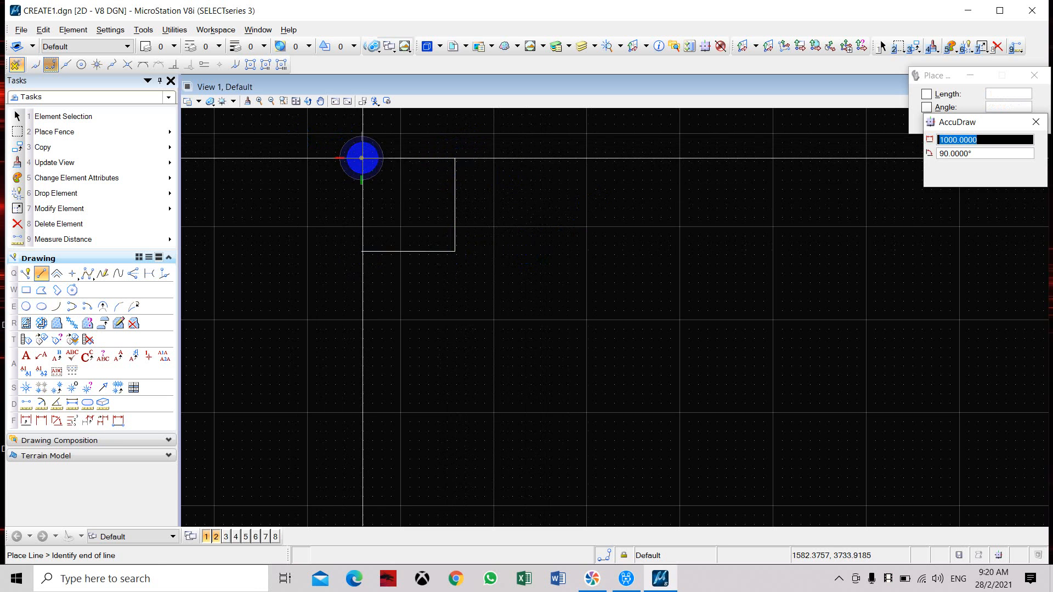
left_click(361, 251)
right_click(362, 251)
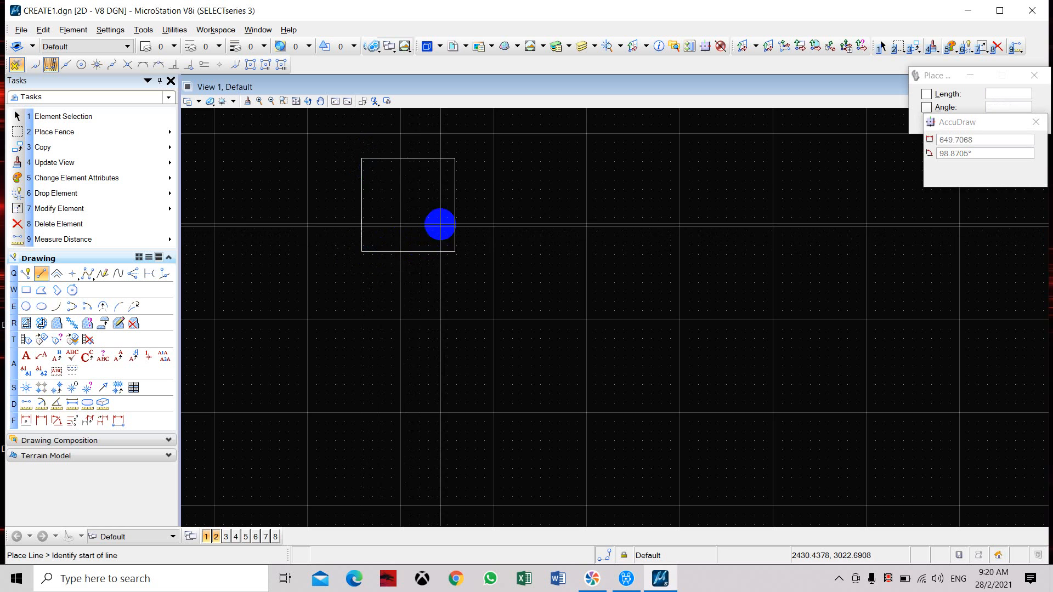
Place a circle by center with a 500 mm radius to the right of the square.
middle_click_drag(381, 174, 367, 249)
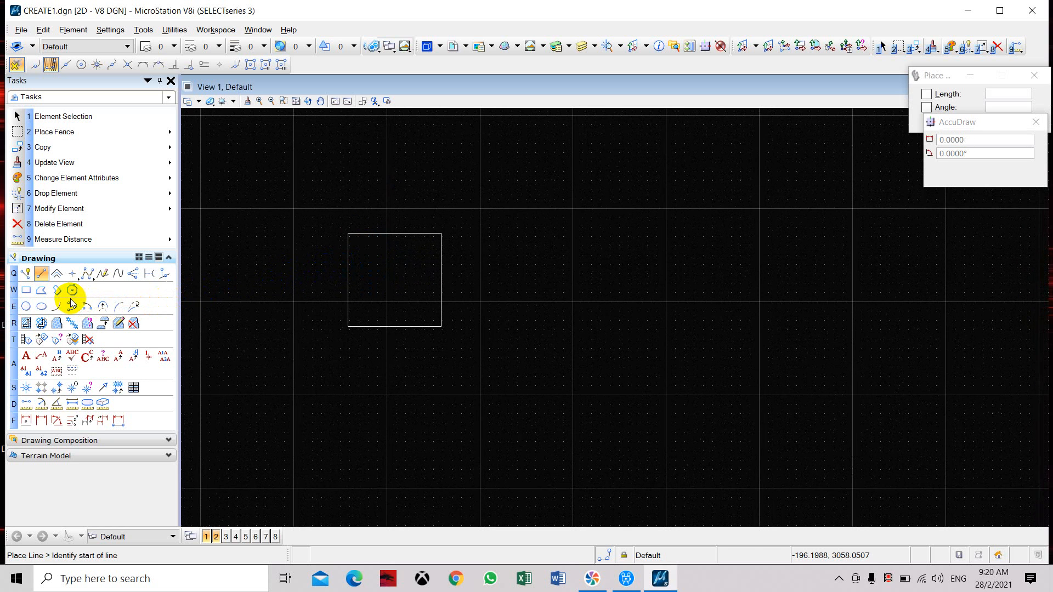
left_click(25, 308)
left_click(579, 277)
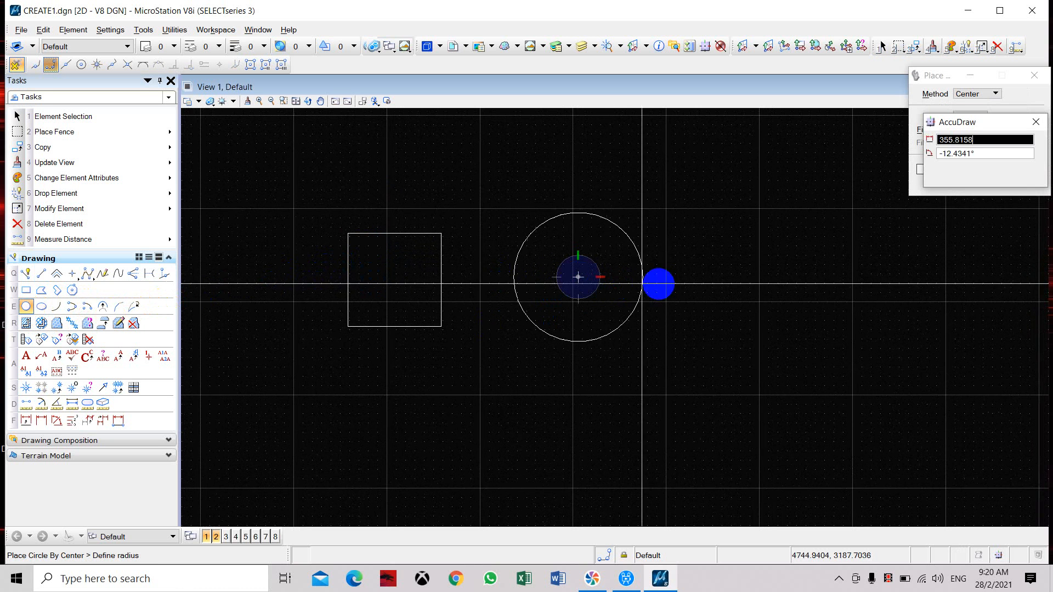
key("BackSpace")
key("BackSpace")
key("BackSpace")
key("BackSpace")
key("BackSpace")
key("BackSpace")
key("BackSpace")
key("BackSpace")
key("BackSpace")
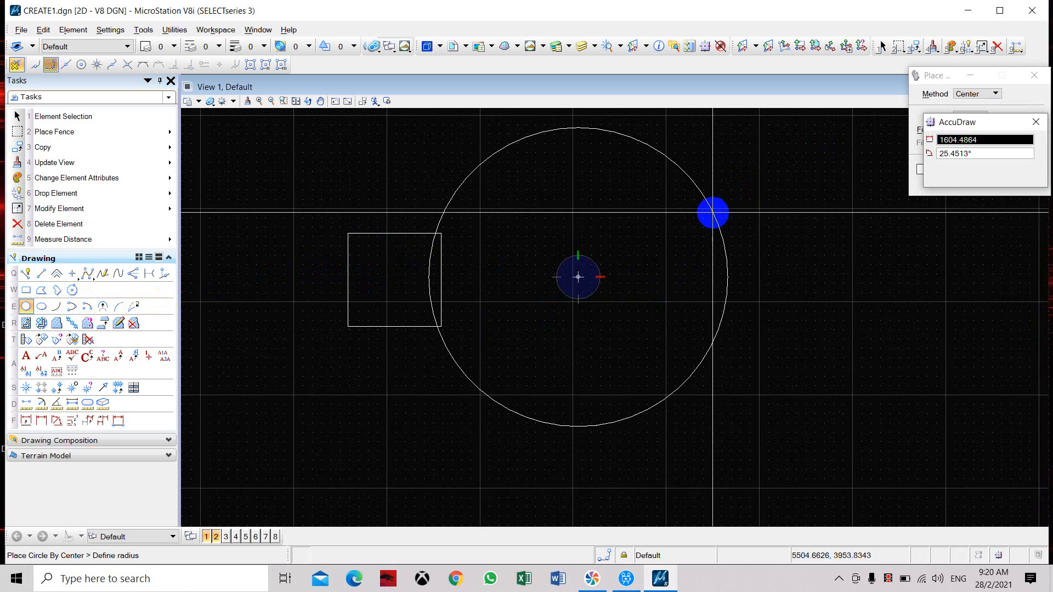
type("500")
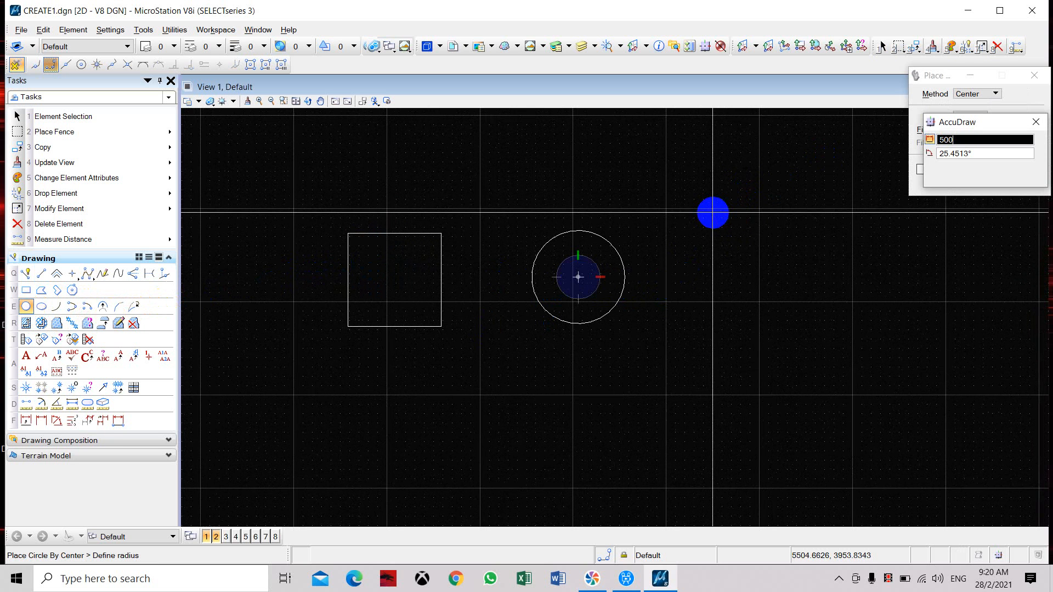
key("Return")
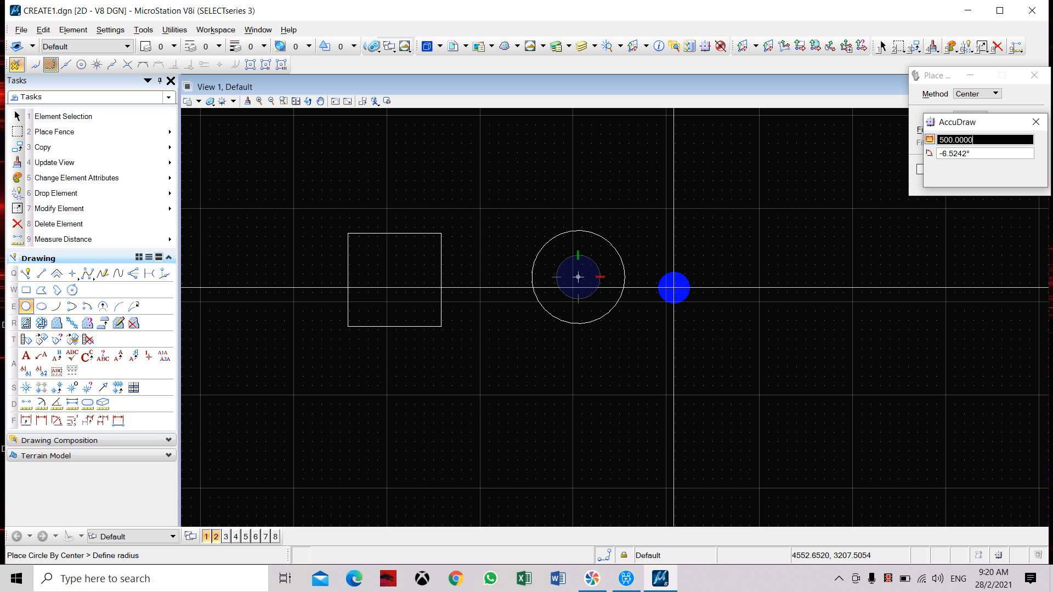
left_click(673, 287)
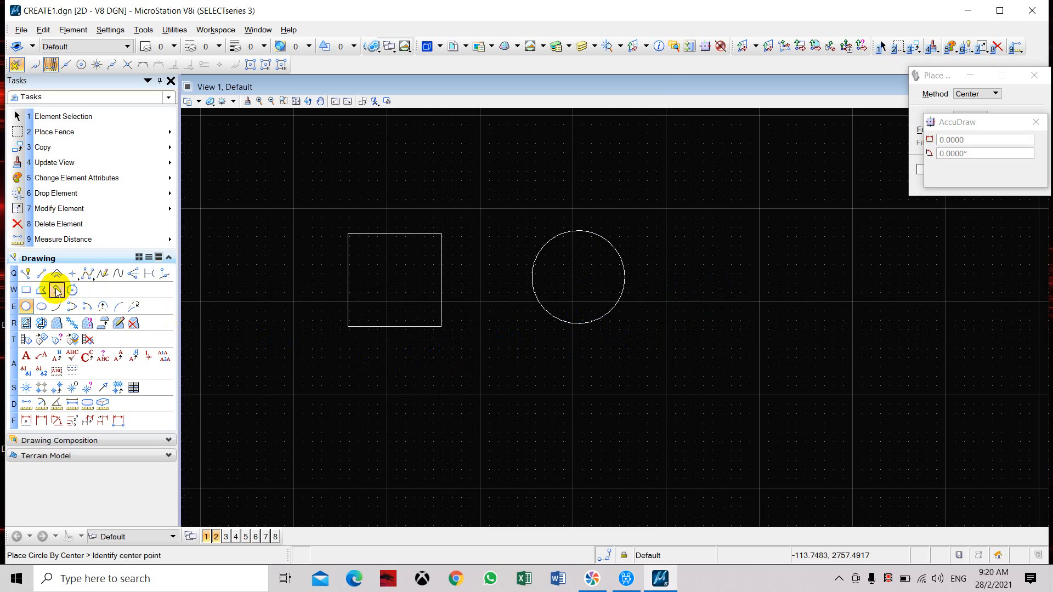
Place an orthogonal block 2000 mm wide and 1000 mm high to the right of the circle.
left_click(26, 290)
left_click(688, 238)
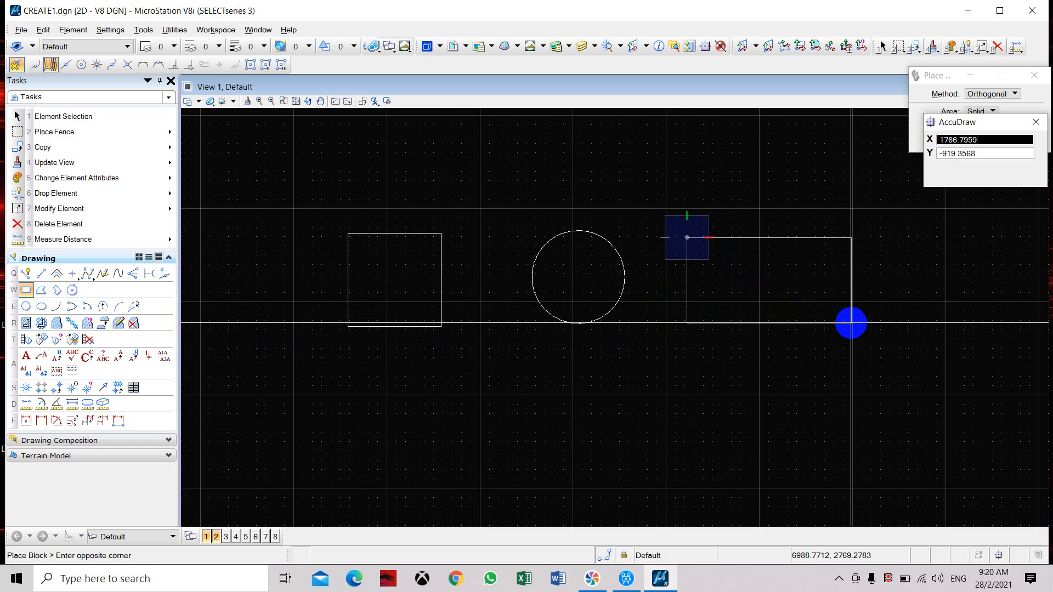
type("2000")
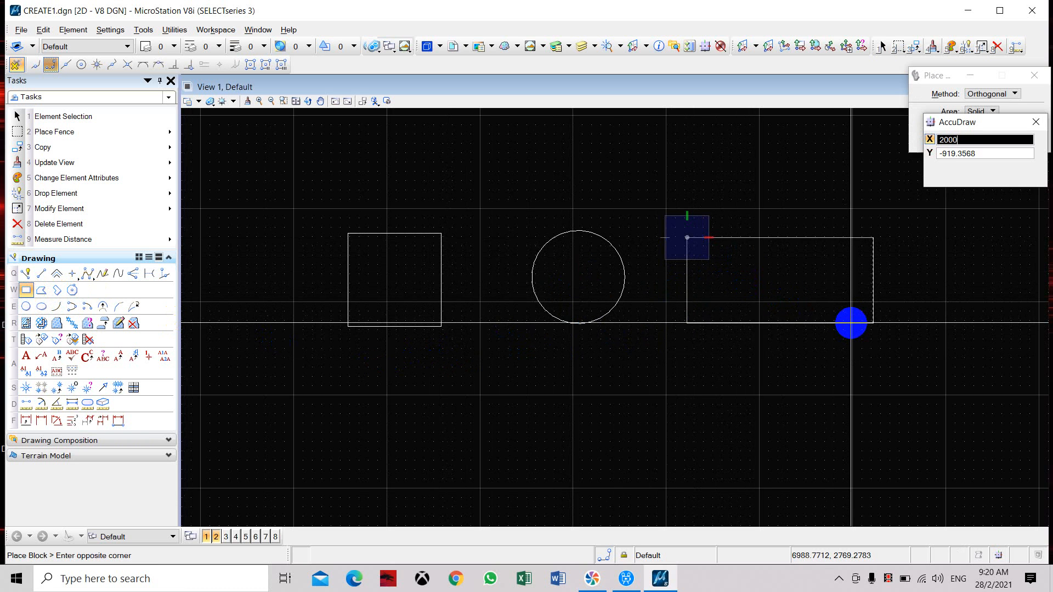
key("Tab")
type("1")
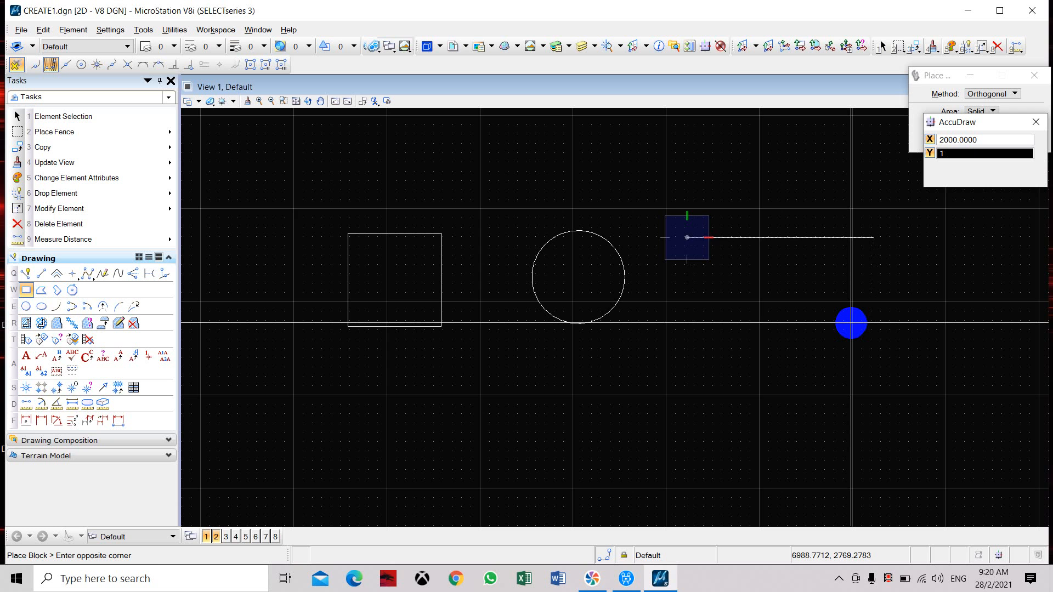
type("000")
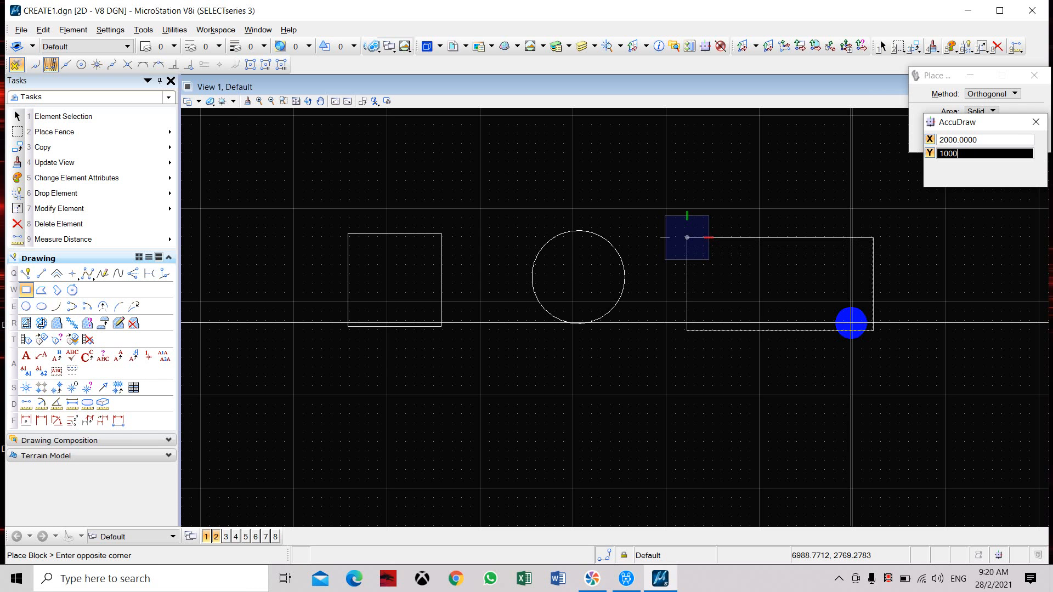
key("Return")
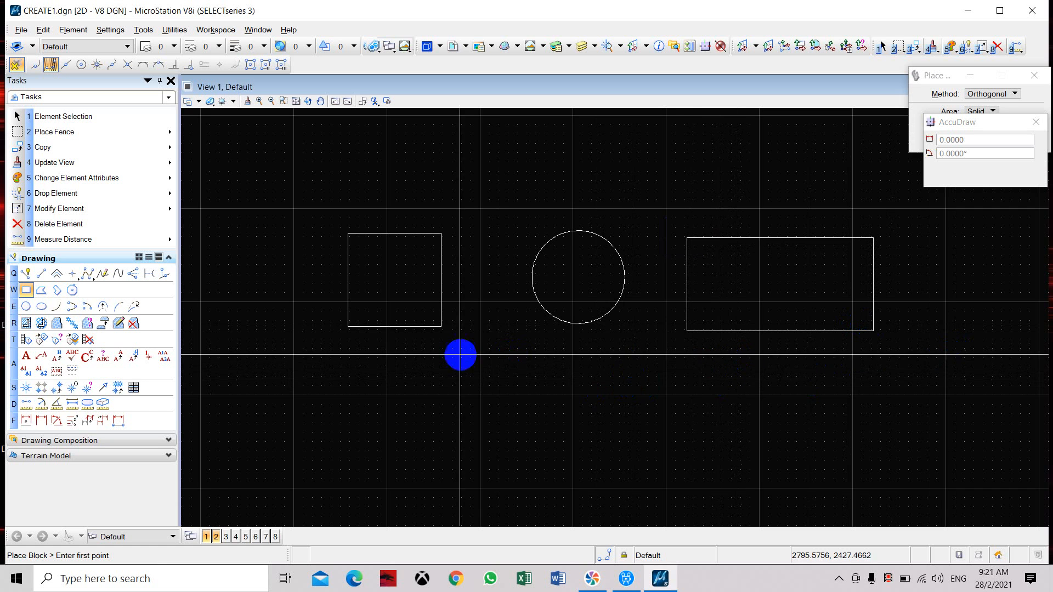
Measure the length of the square's top edge between its corners and the radius of the circle.
left_click(26, 405)
left_click(348, 233)
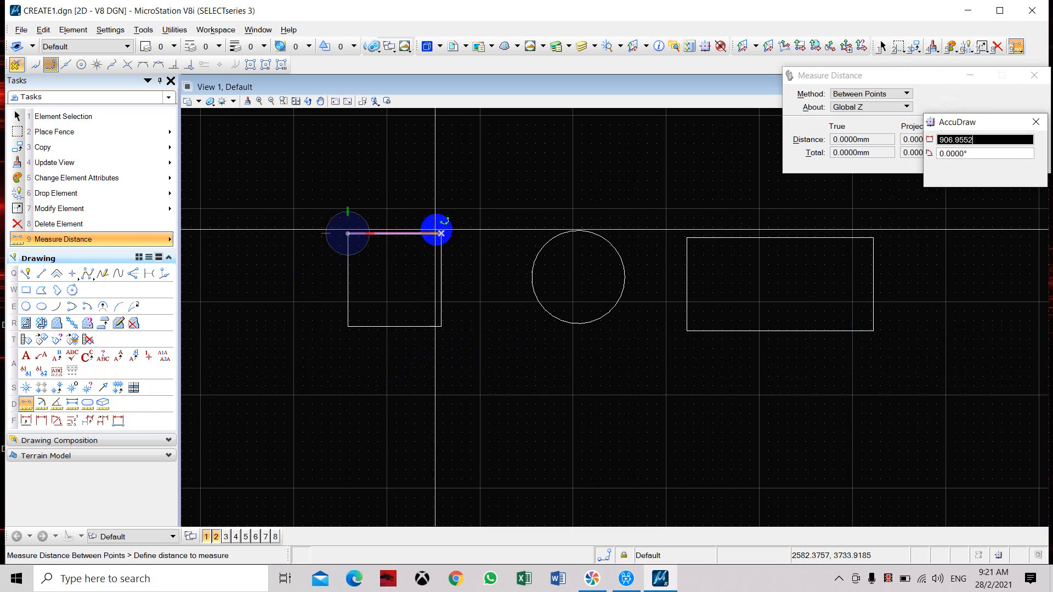
left_click(441, 234)
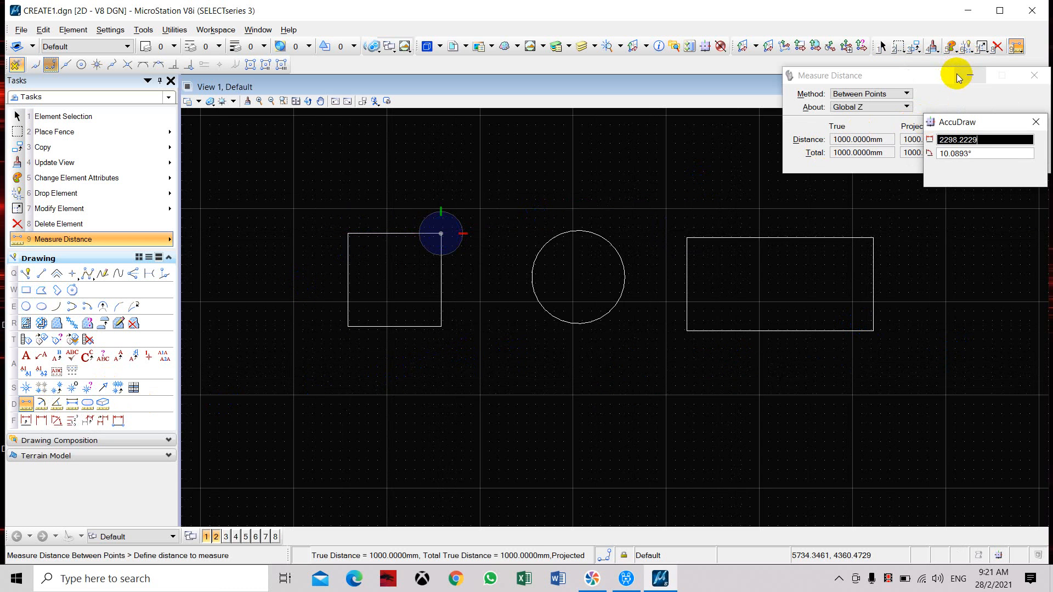
left_click_drag(958, 77, 835, 48)
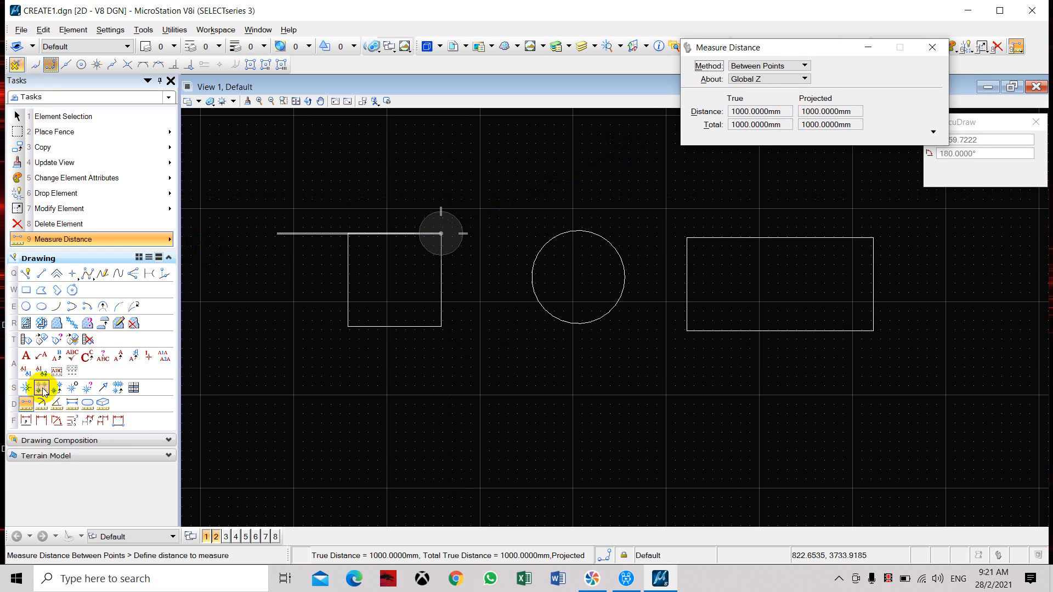
left_click(41, 404)
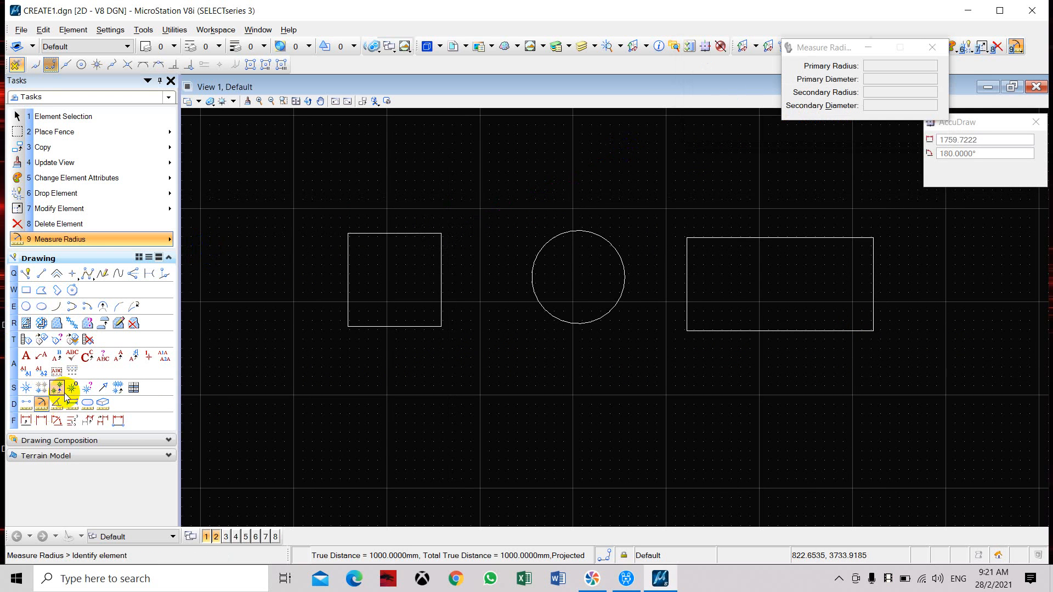
left_click(615, 254)
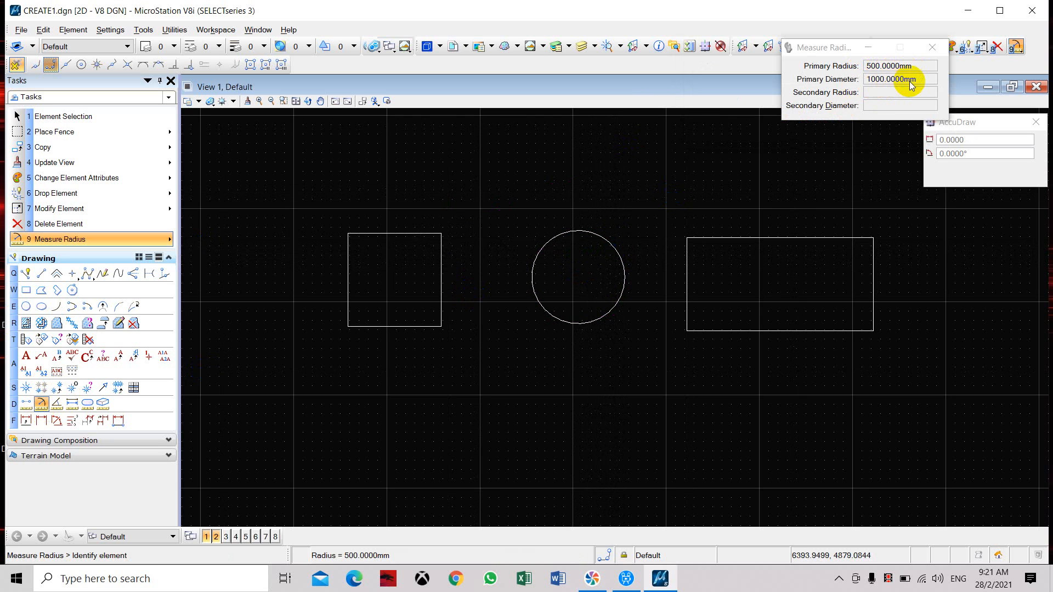
left_click(26, 405)
left_click(687, 238)
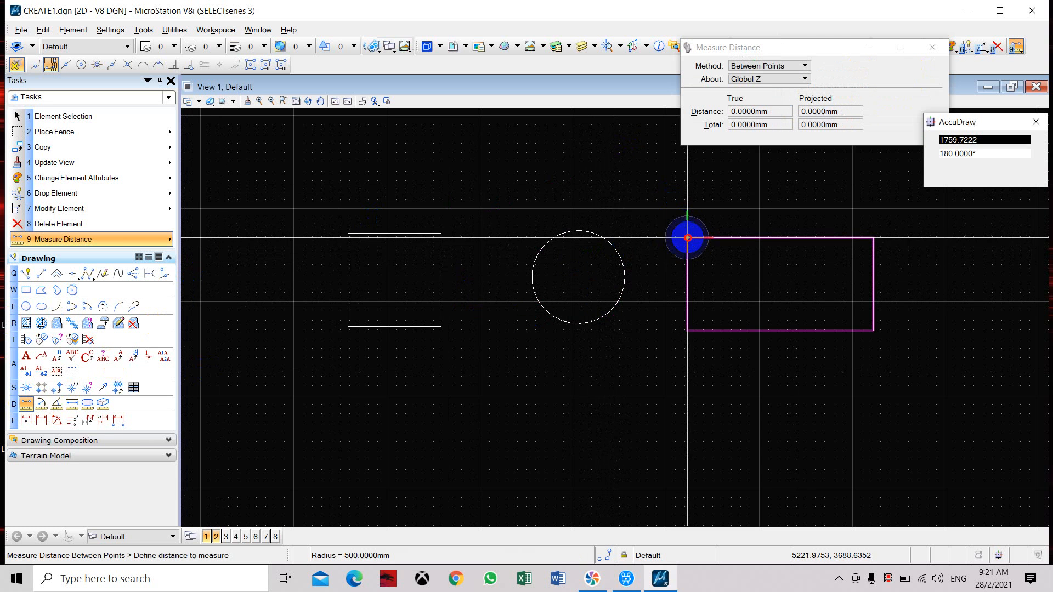
left_click(864, 237)
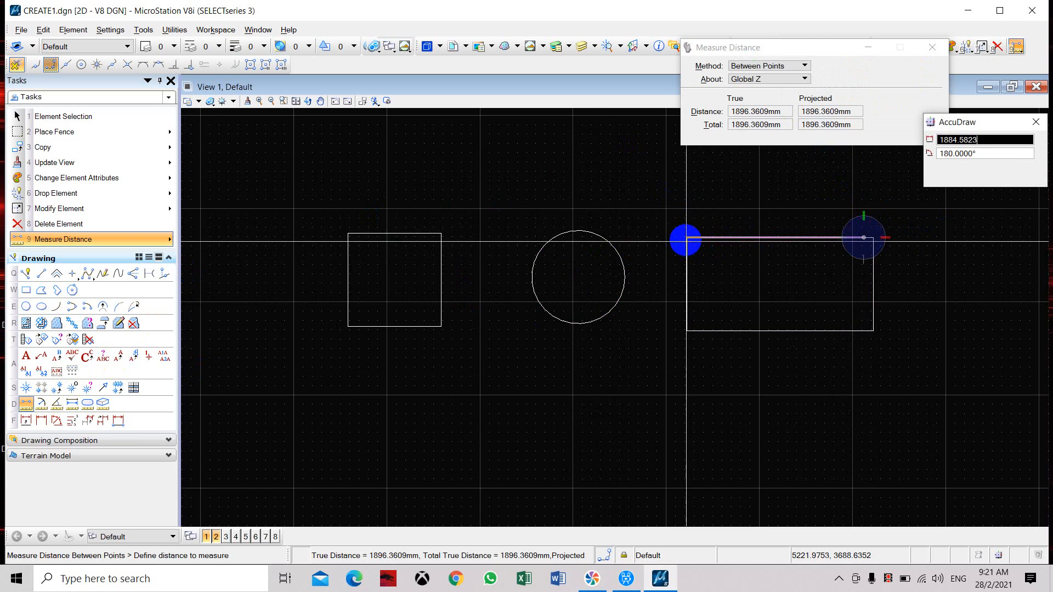
key("Escape")
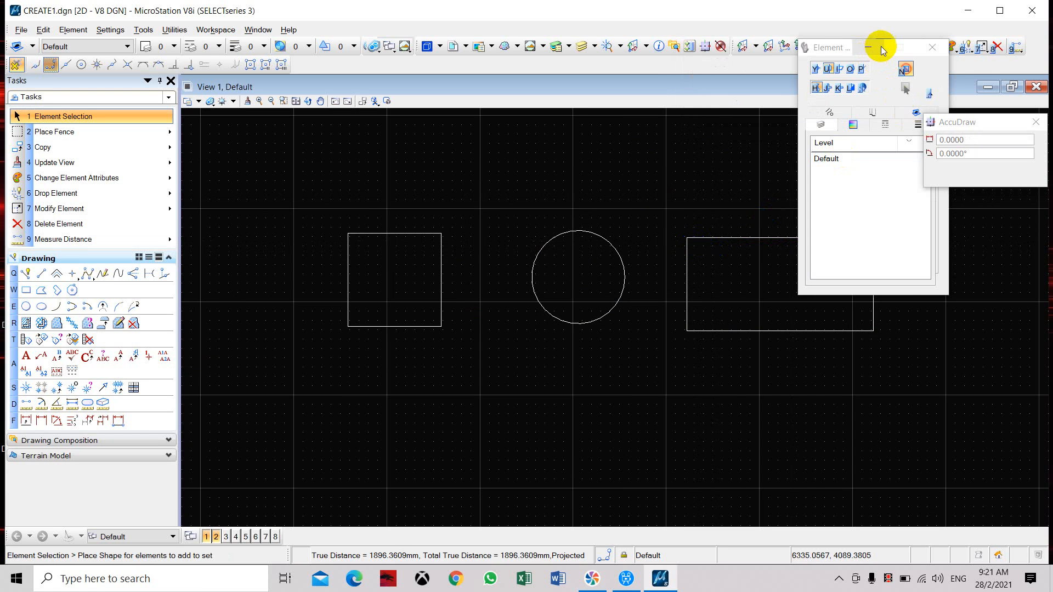
left_click(932, 47)
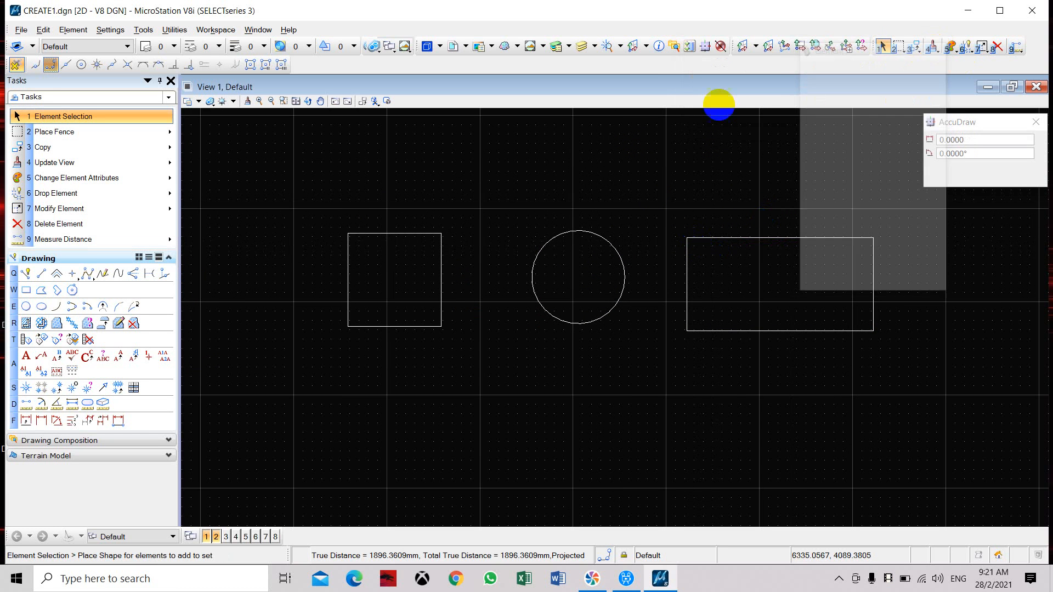
Measure the rectangle's top edge and right edge from corner to corner.
left_click(25, 406)
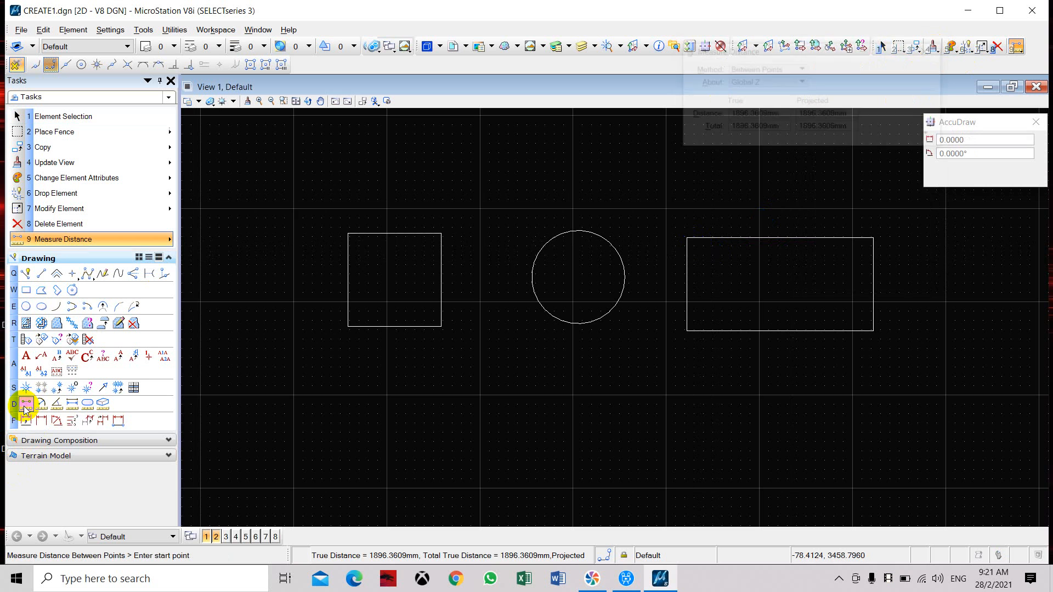
left_click(687, 238)
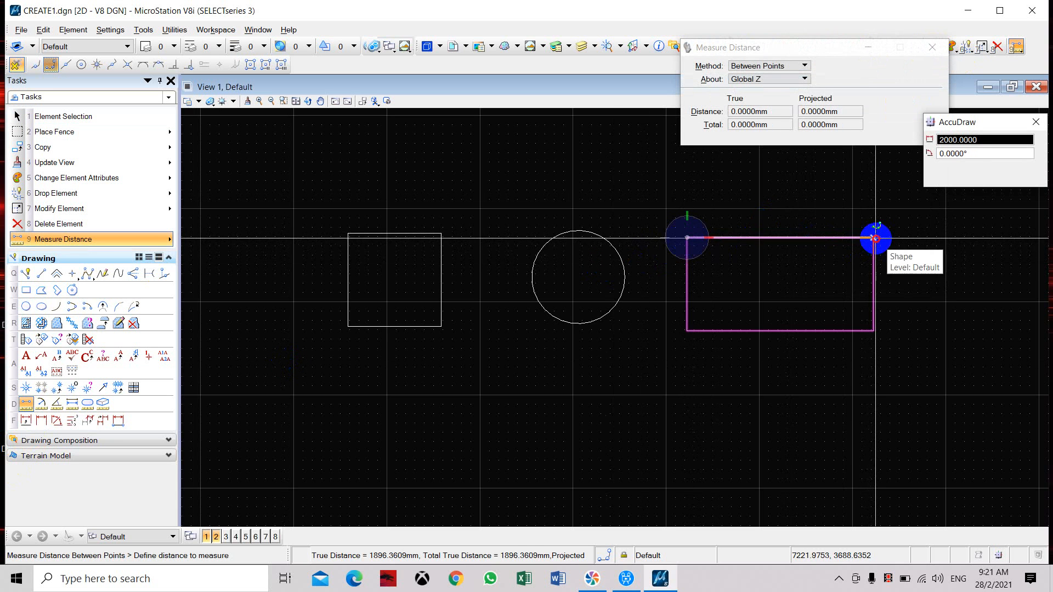
left_click(873, 237)
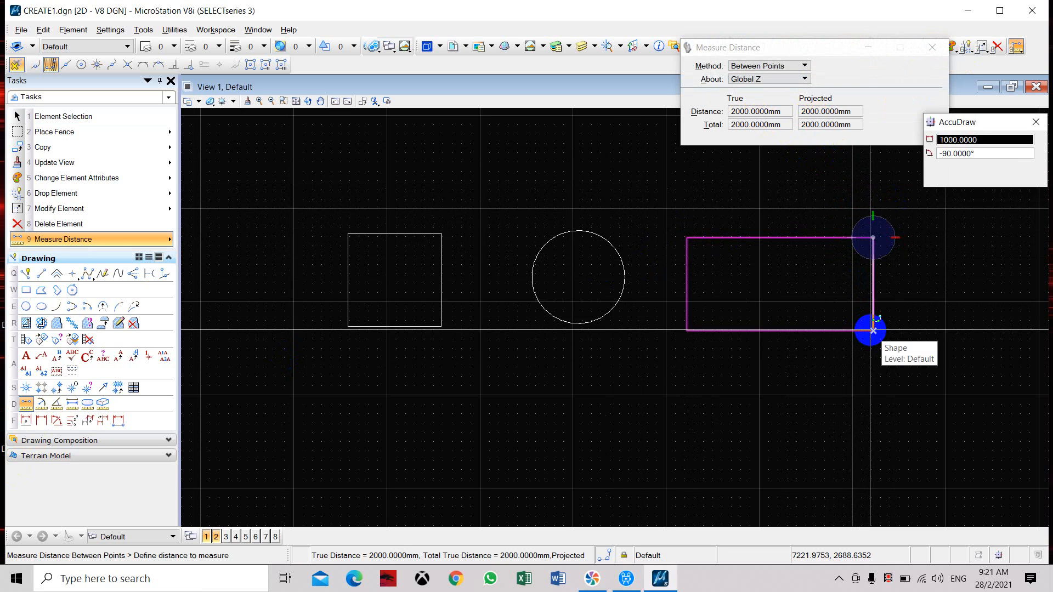
left_click(873, 331)
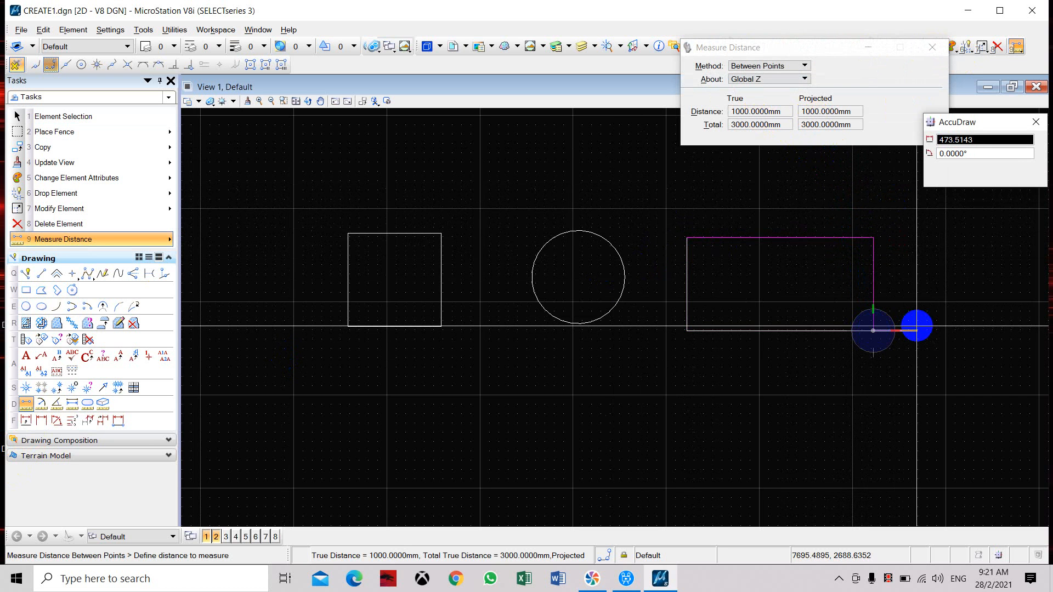
right_click(918, 326)
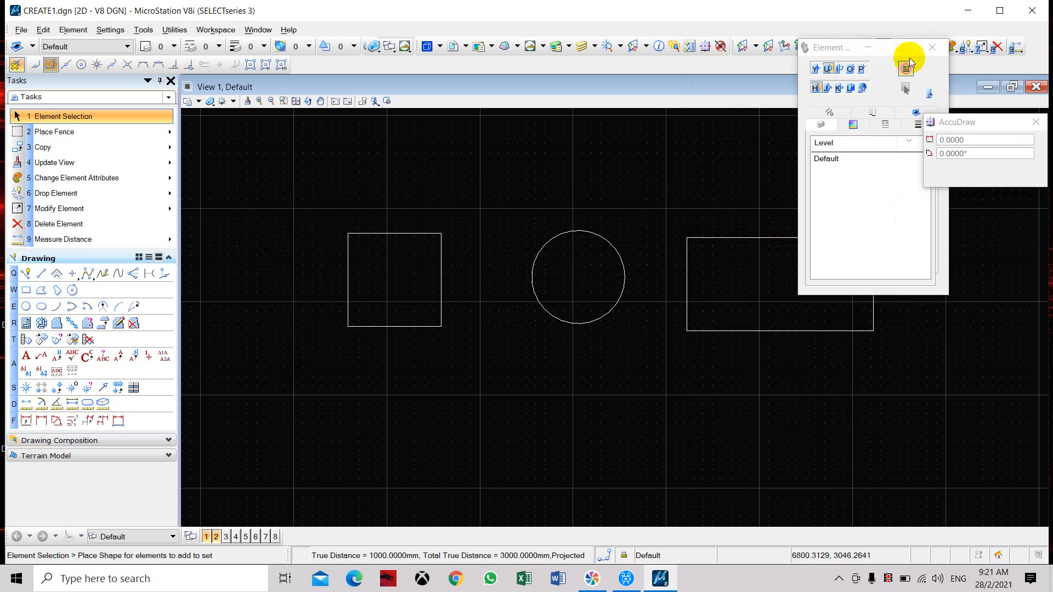
left_click(927, 48)
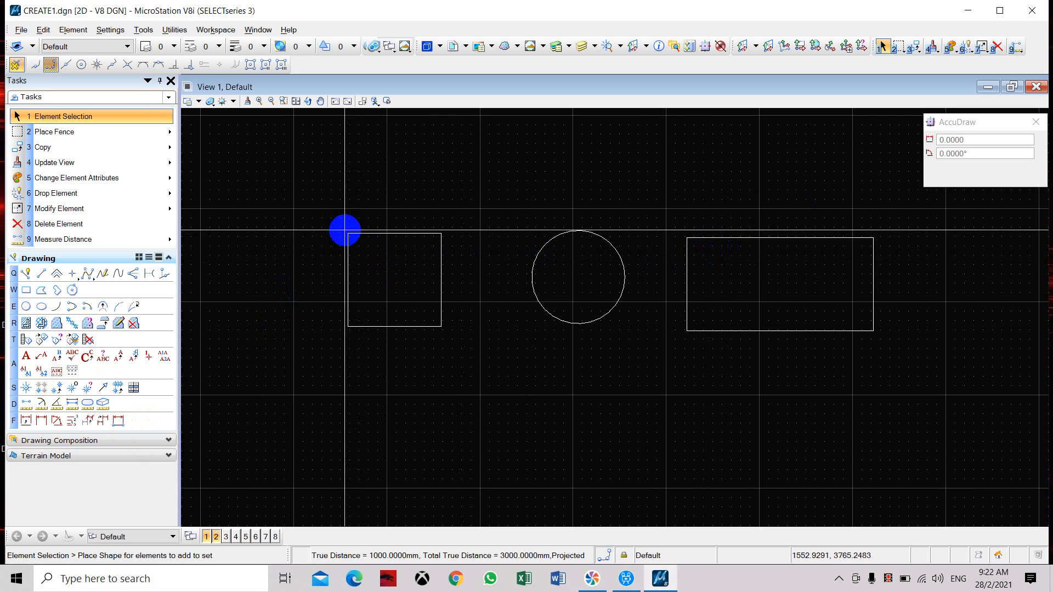
Draw a 1000 mm vertical line upward from the middle of the square's top edge, using the Midpoint snap.
left_click(604, 559)
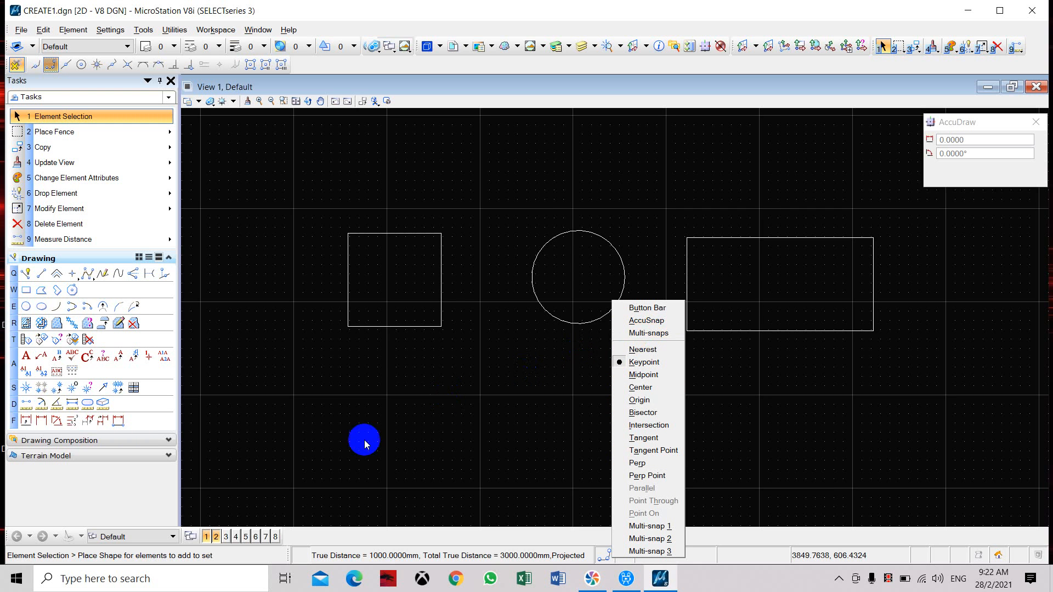
left_click(39, 276)
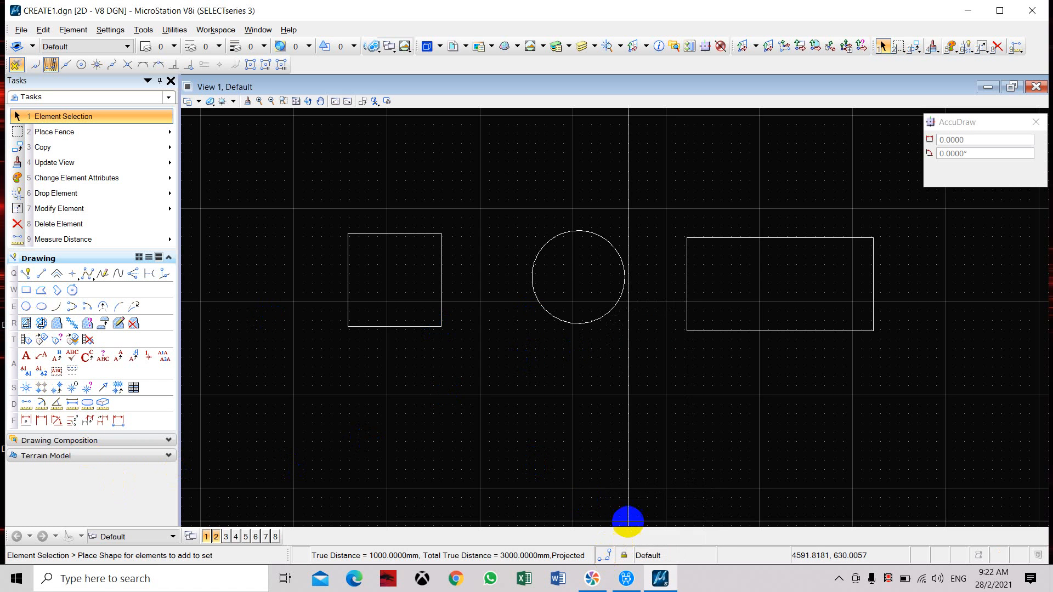
left_click(605, 557)
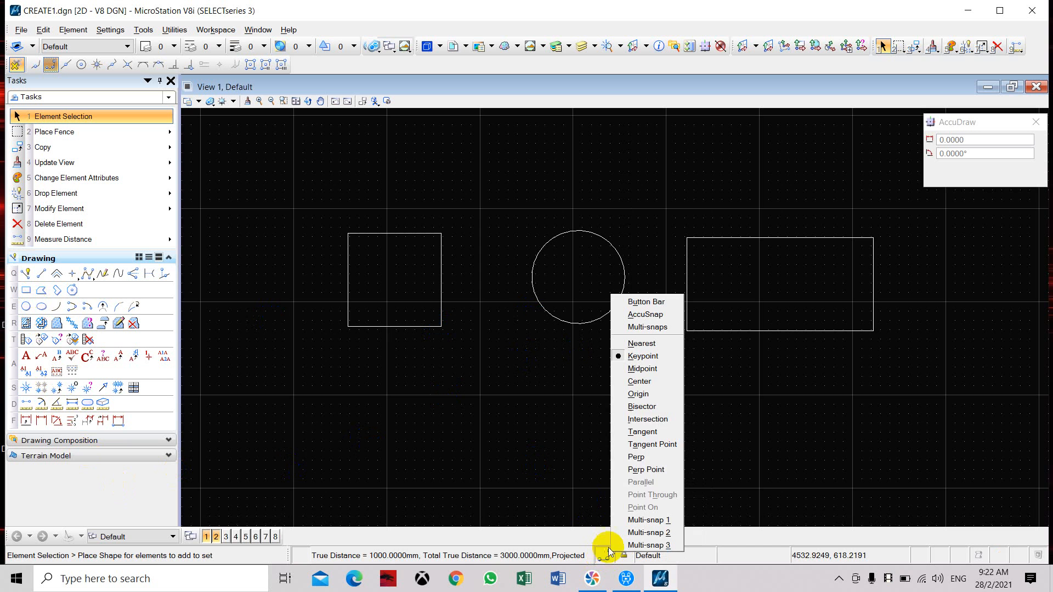
left_click(643, 369)
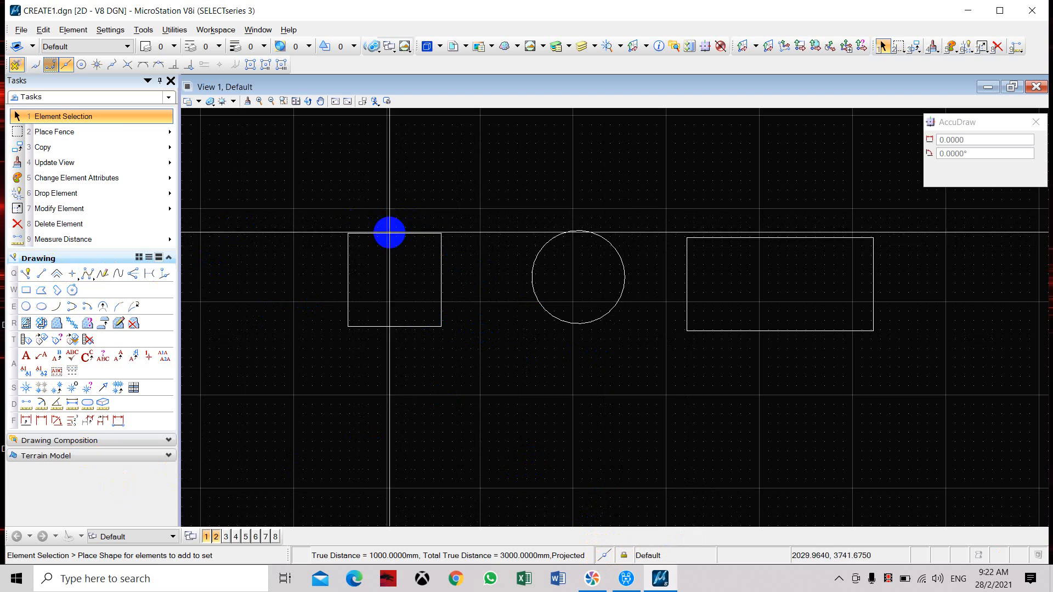
left_click(40, 274)
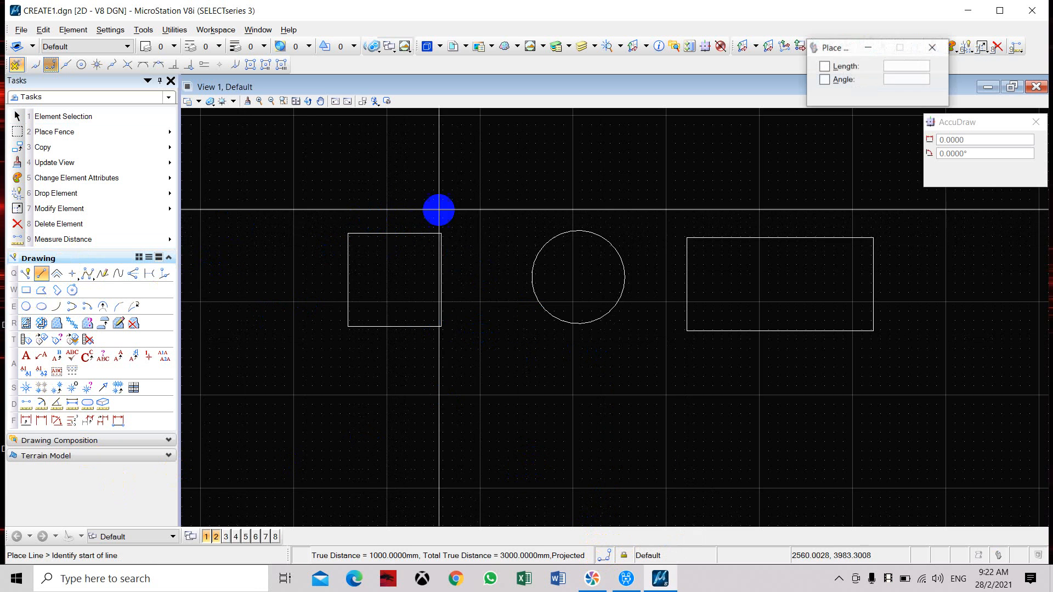
left_click(394, 233)
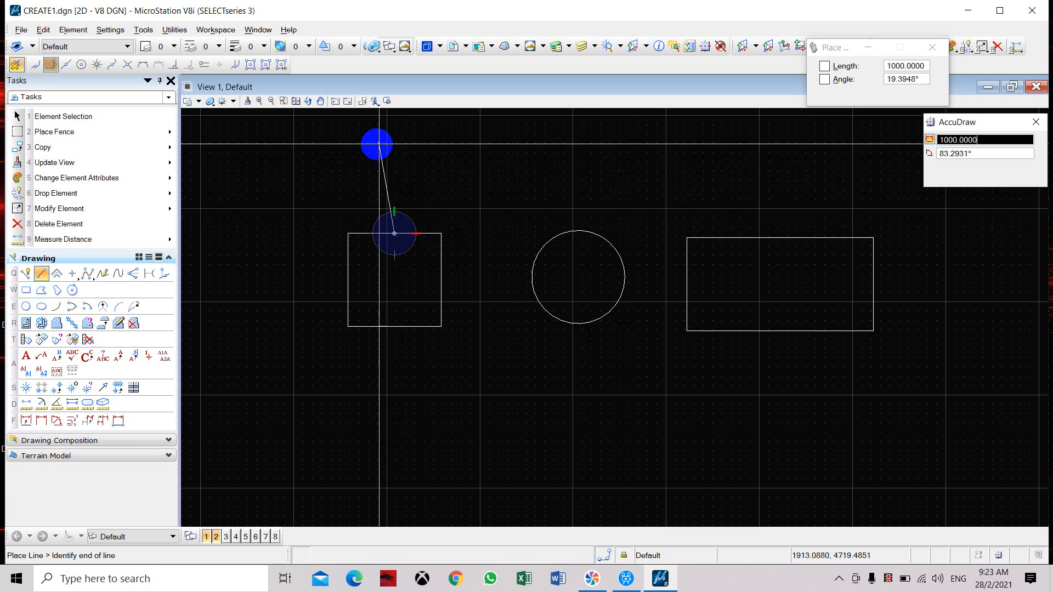
left_click(397, 133)
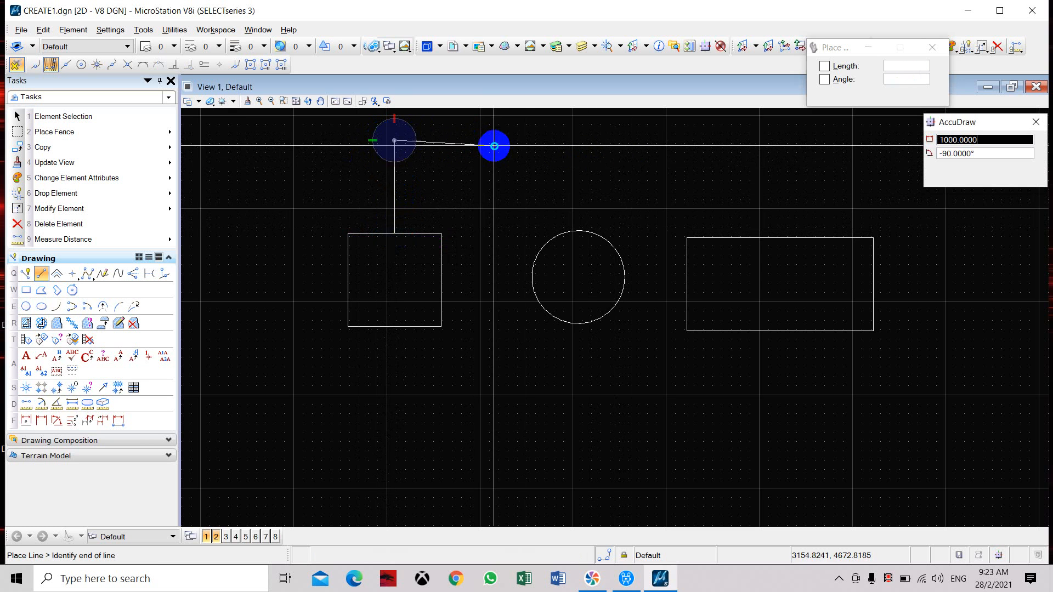
right_click(526, 162)
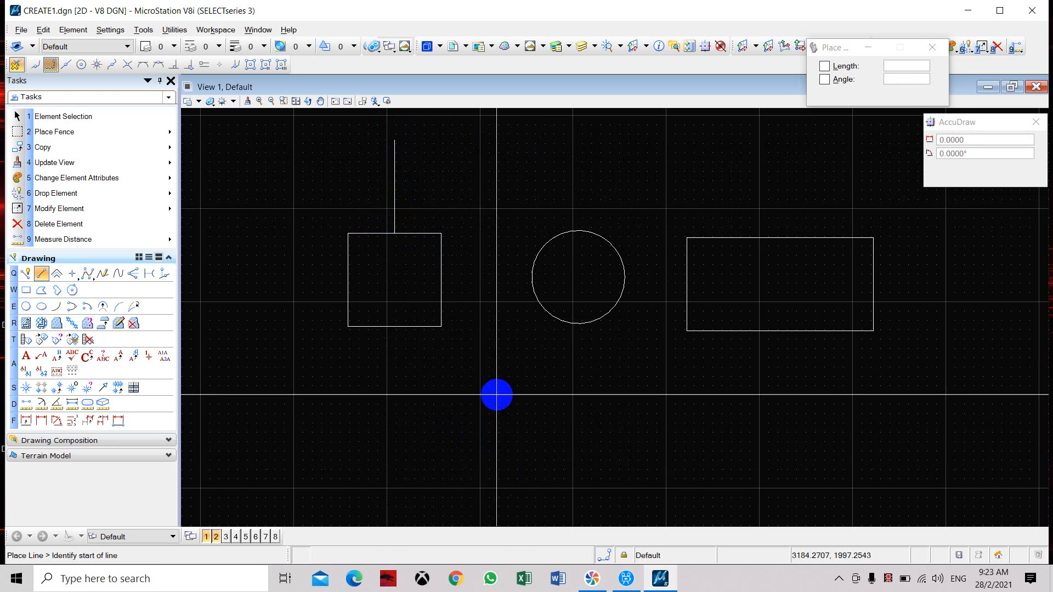
Draw a wavy six-point curve above the circle, running from right of the vertical line to above the rectangle's left part.
mouse_move(496, 393)
middle_mouse_down()
mouse_move(477, 430)
mouse_move(447, 450)
middle_mouse_up()
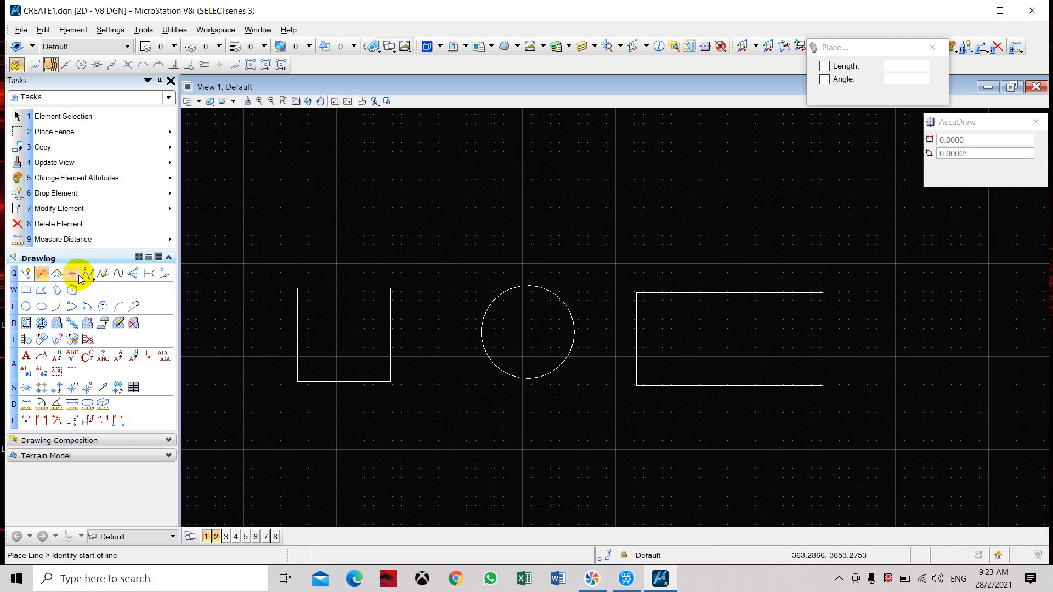
left_click(117, 277)
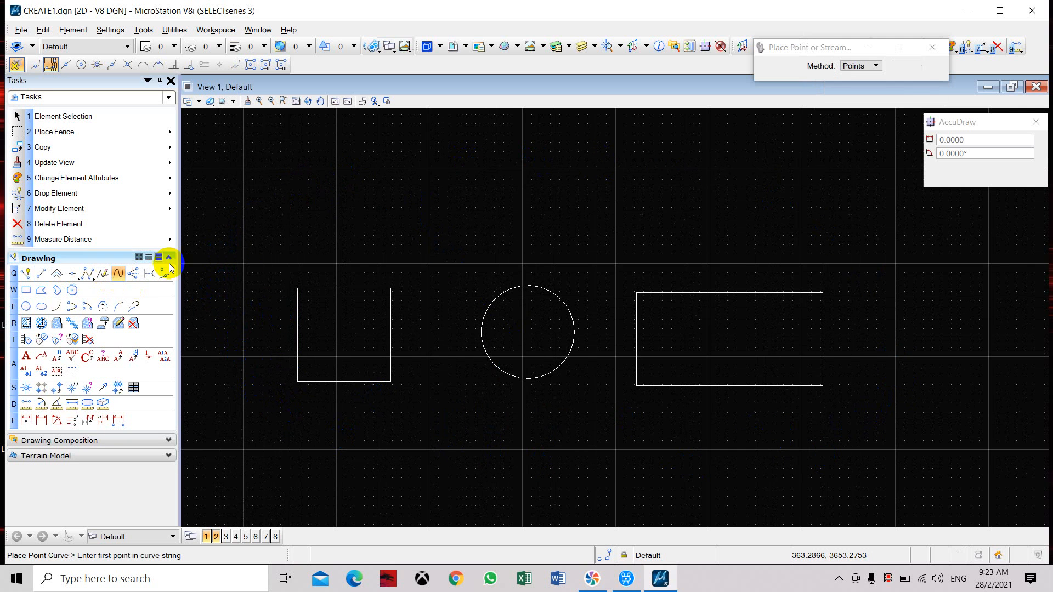
left_click(426, 257)
left_click(510, 171)
left_click(525, 245)
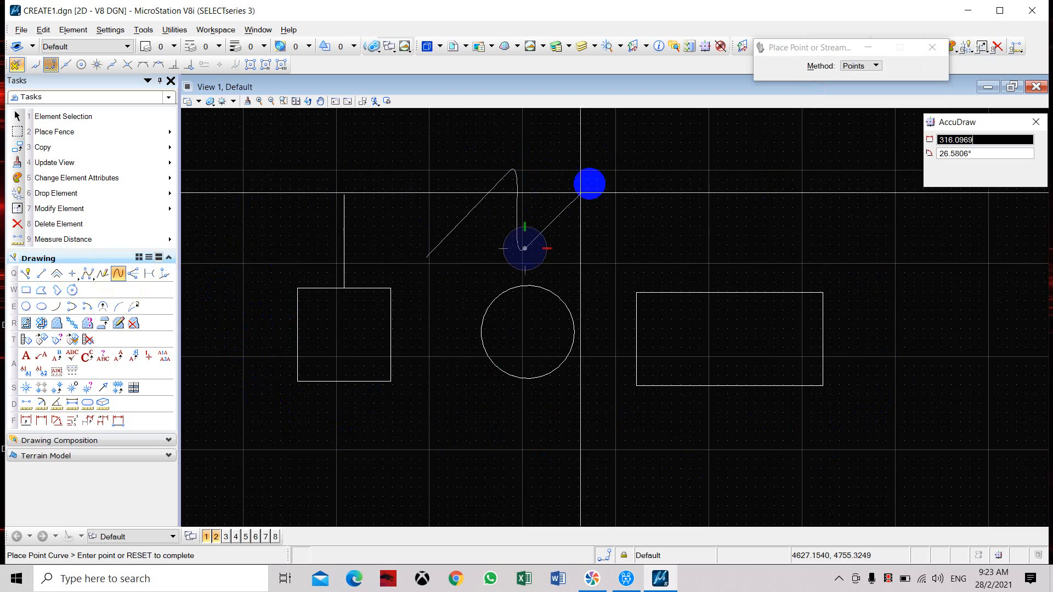
left_click(587, 178)
left_click(626, 242)
left_click(694, 192)
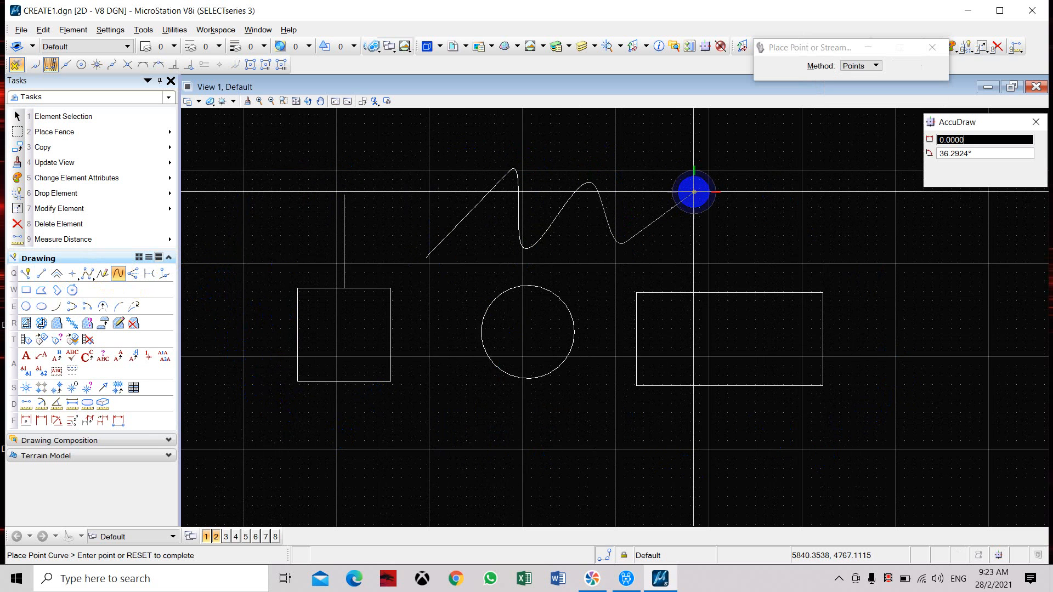
right_click(694, 190)
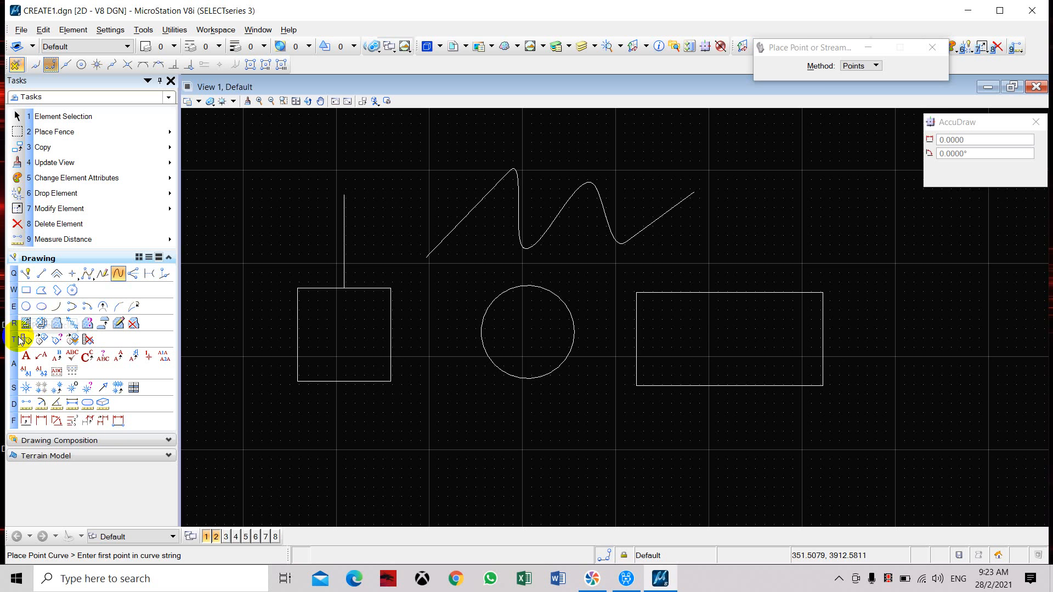
Draw an arc bulging to the right beside the rectangle's upper right corner, using the Start, End, Mid method.
left_click(56, 306)
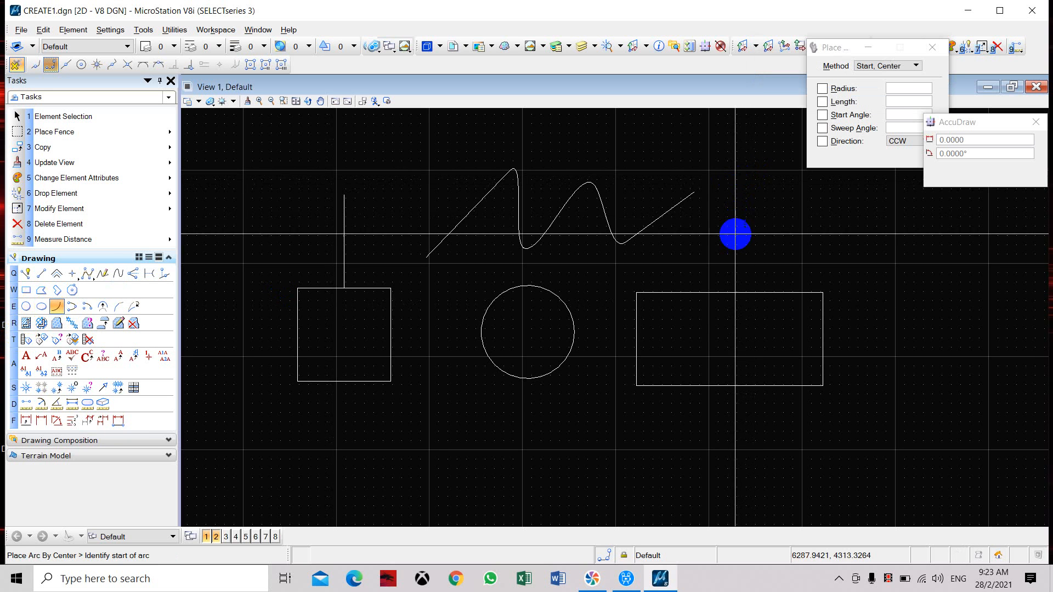
left_click(917, 68)
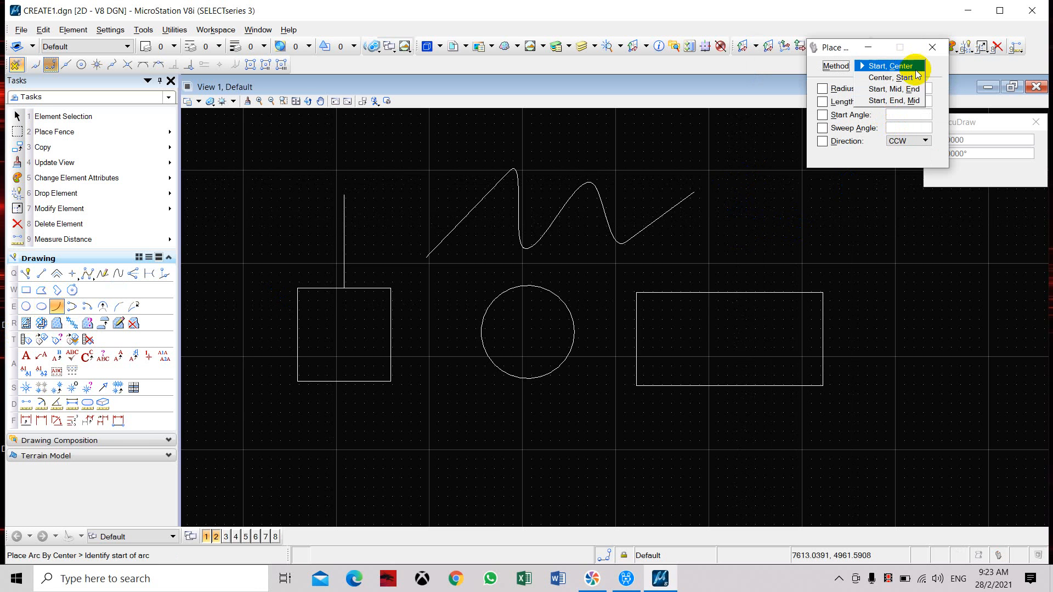
left_click(908, 96)
left_click(867, 208)
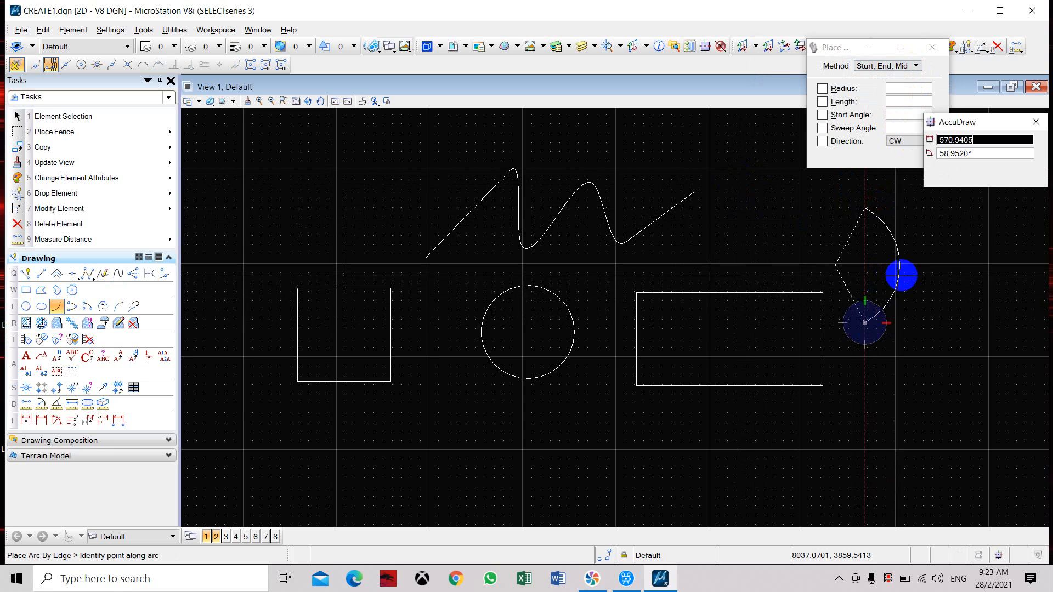
left_click(920, 265)
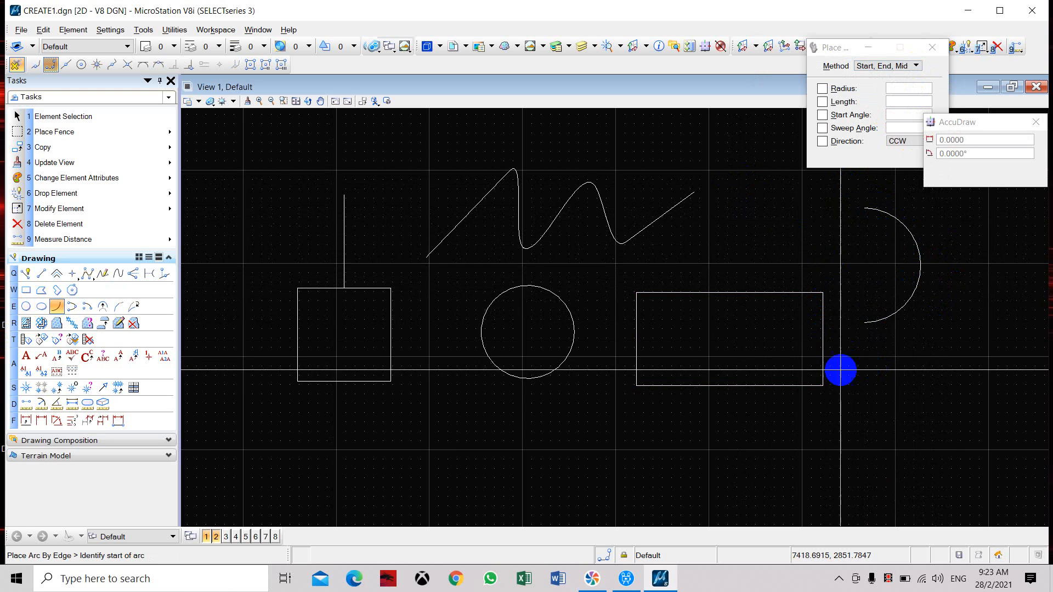
Draw a closed rectangular outline about 1240 mm wide and 300 mm high below the circle with SmartLine, using sharp line segments.
left_click(42, 292)
left_click(26, 274)
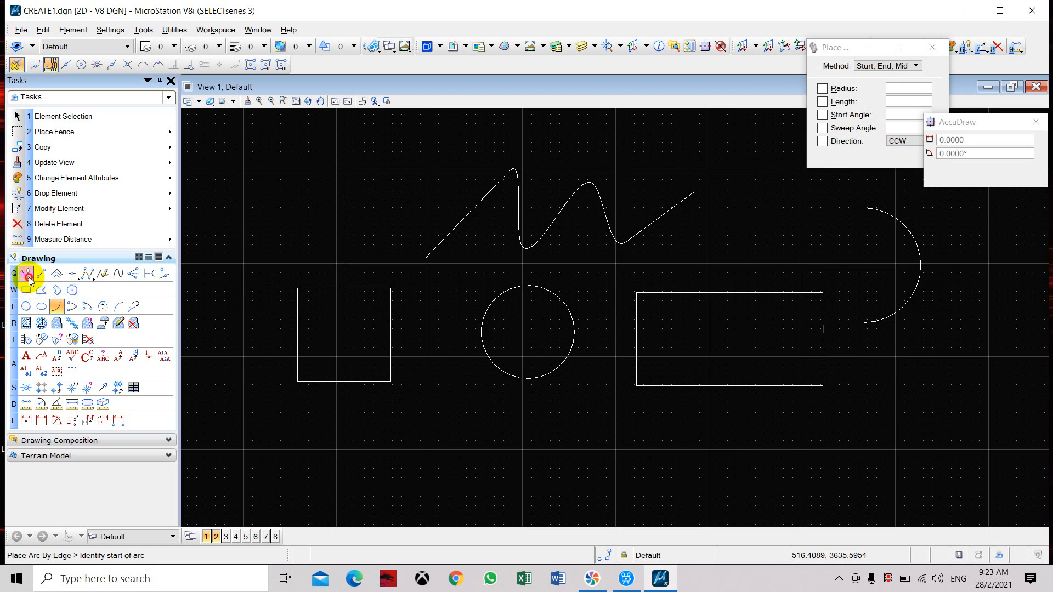
left_click(439, 430)
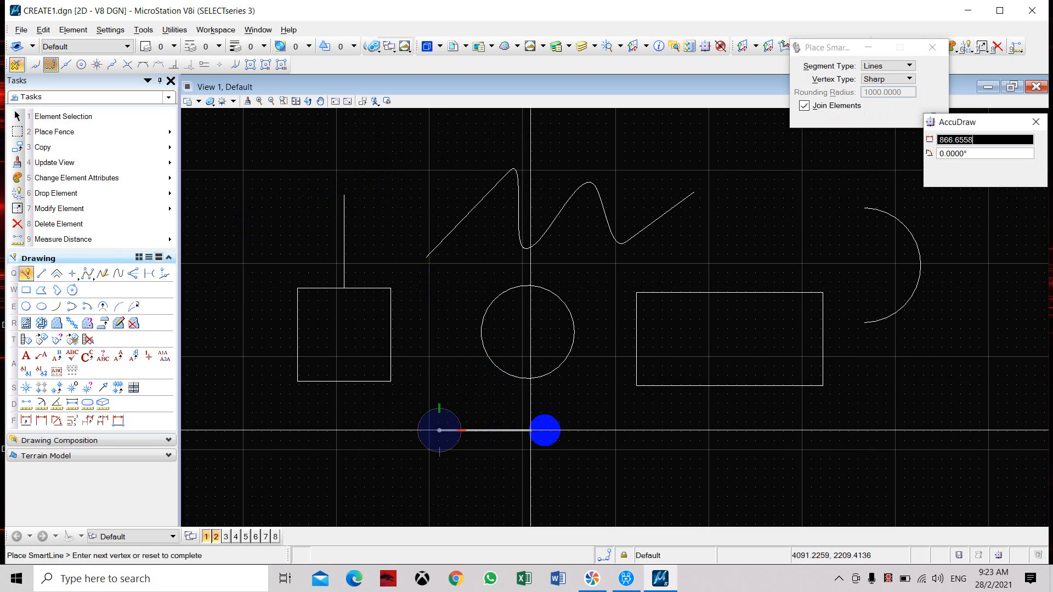
left_click(554, 430)
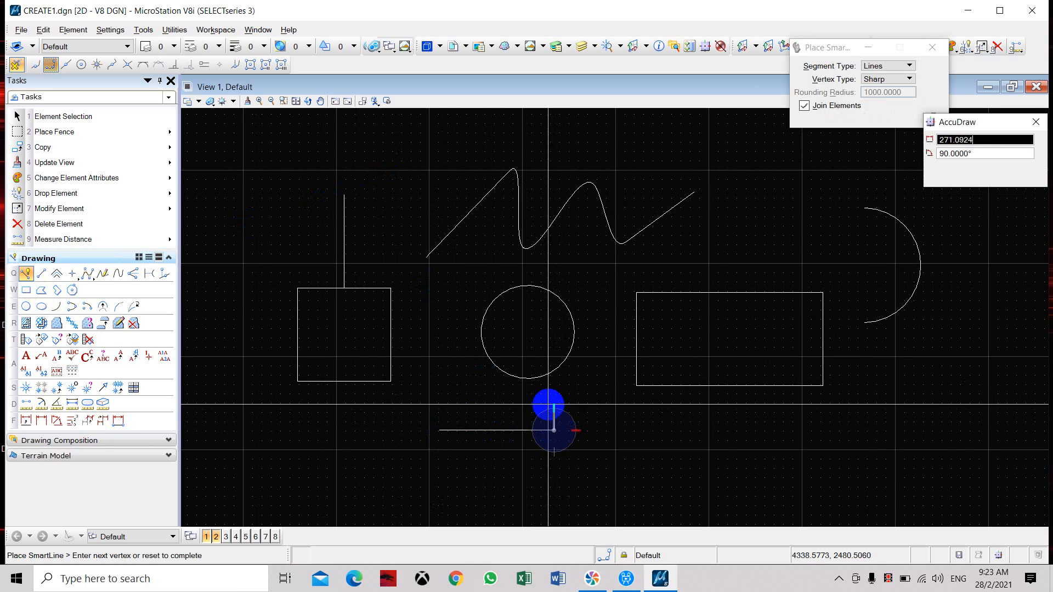
left_click(555, 402)
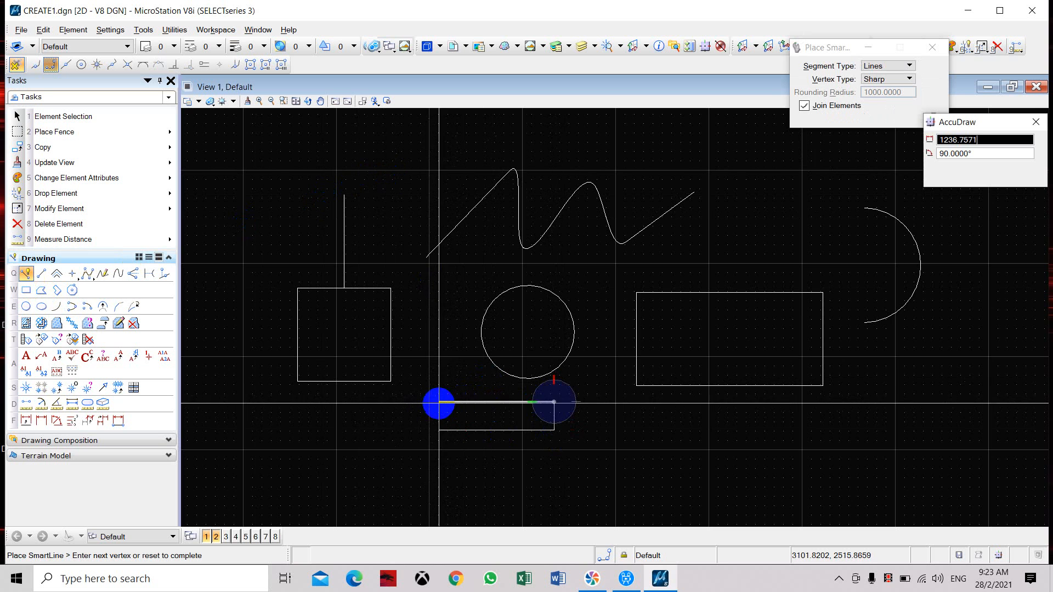
left_click(439, 402)
left_click(438, 430)
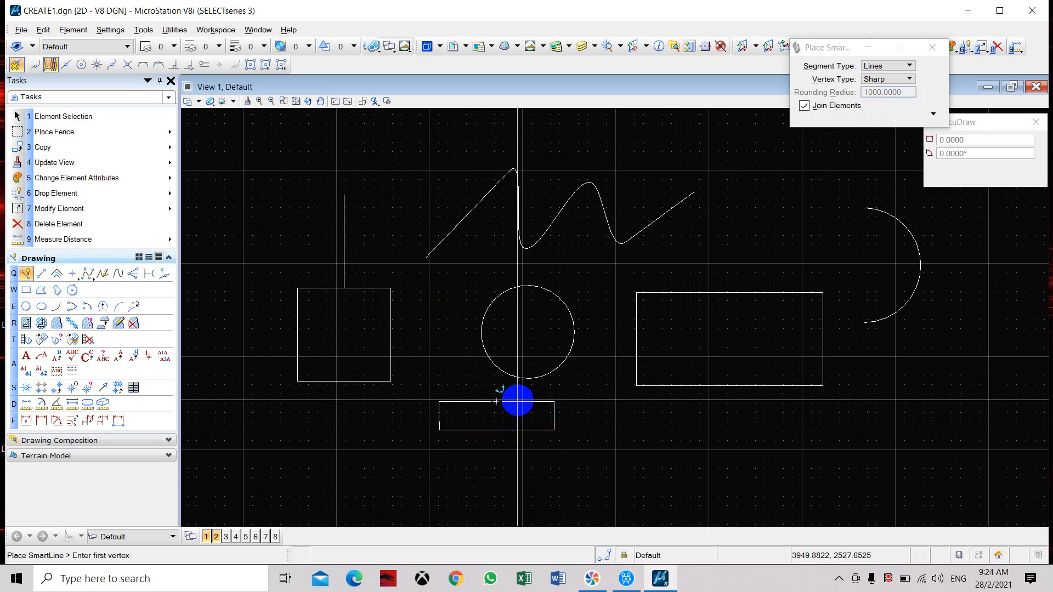